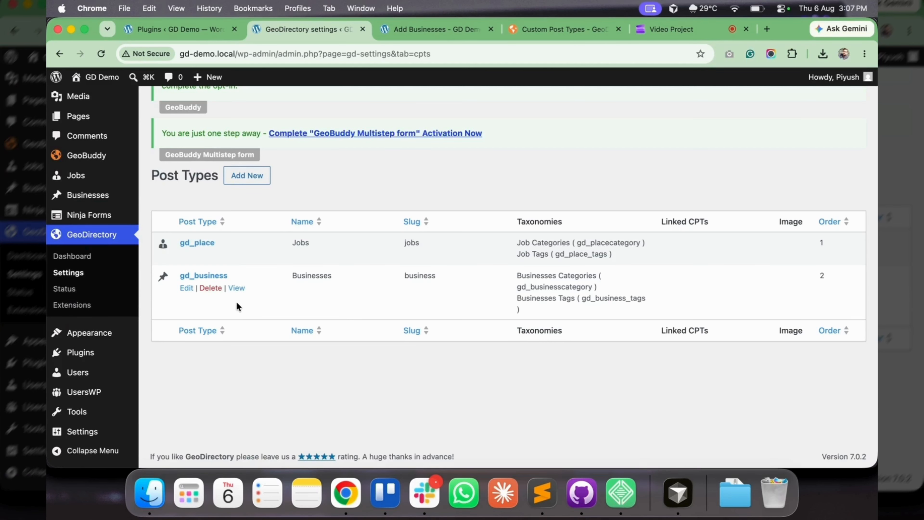
Step: Start adding a new custom post type from the GeoDirectory post types list
scroll(337, 352, "up", 2)
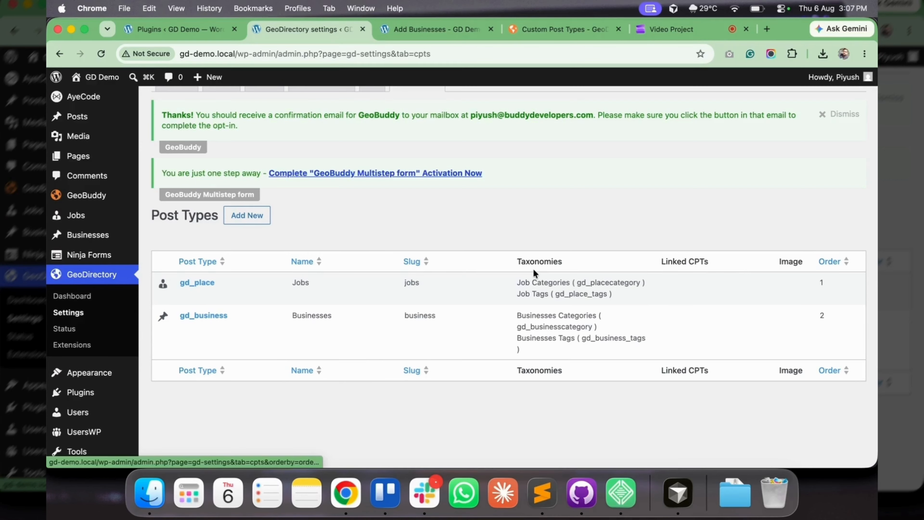
scroll(533, 269, "up", 2)
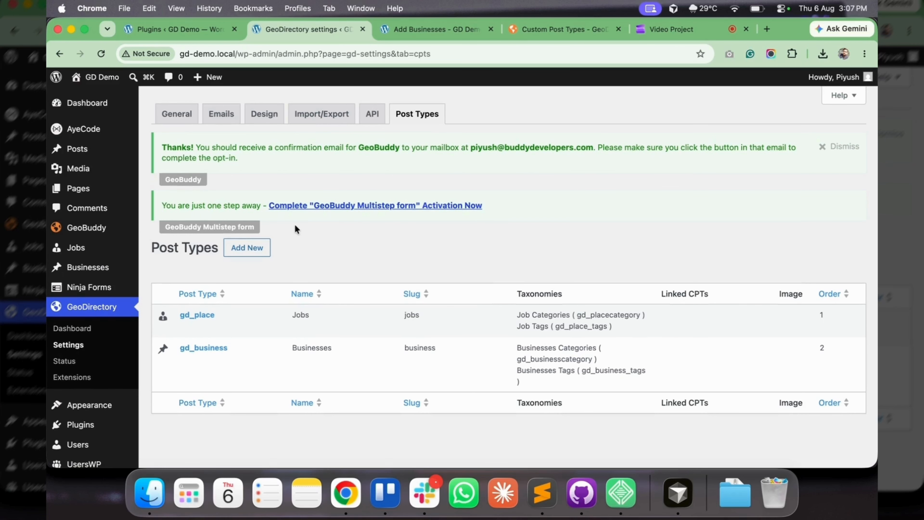
left_click(257, 258)
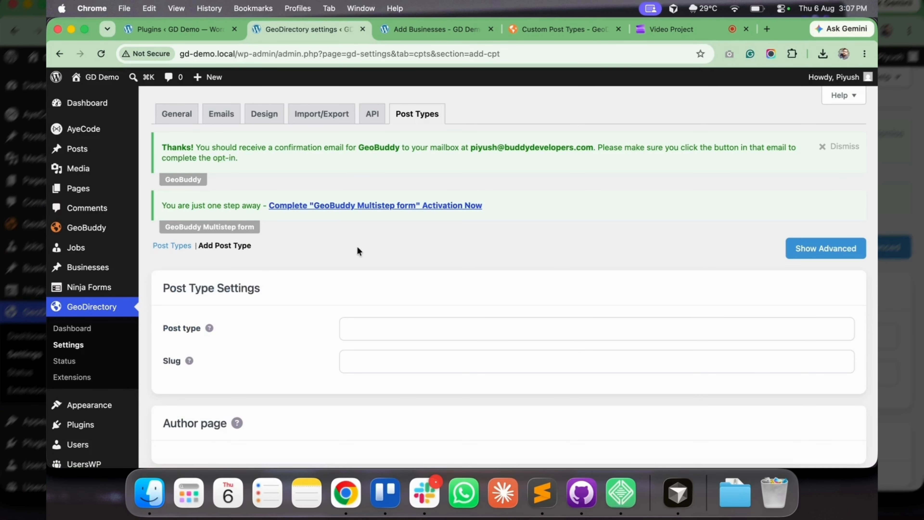
Step: Examine the basic sections of the new post type form, from Post Type Settings through Link Posts Settings
left_click_drag(176, 288, 259, 288)
scroll(191, 332, "down", 3)
left_click_drag(176, 333, 214, 333)
scroll(214, 334, "down", 4)
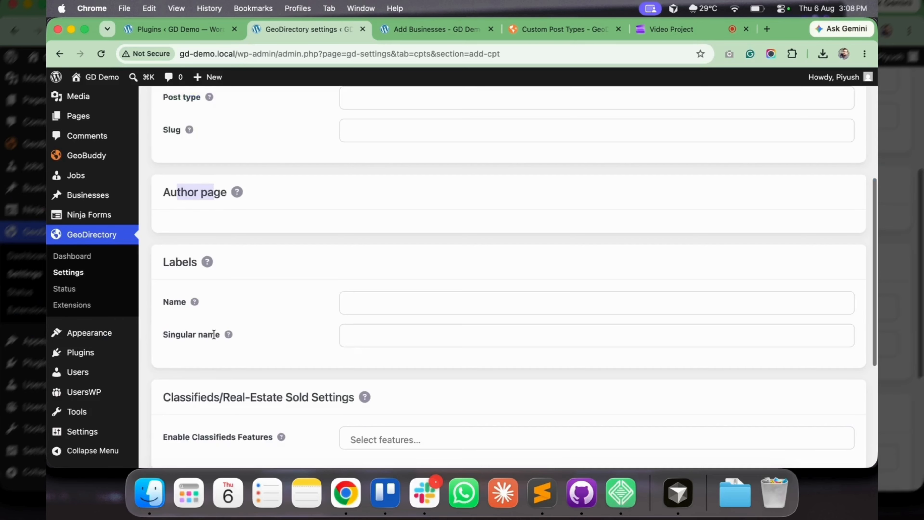
scroll(213, 335, "down", 1)
left_click_drag(171, 389, 337, 395)
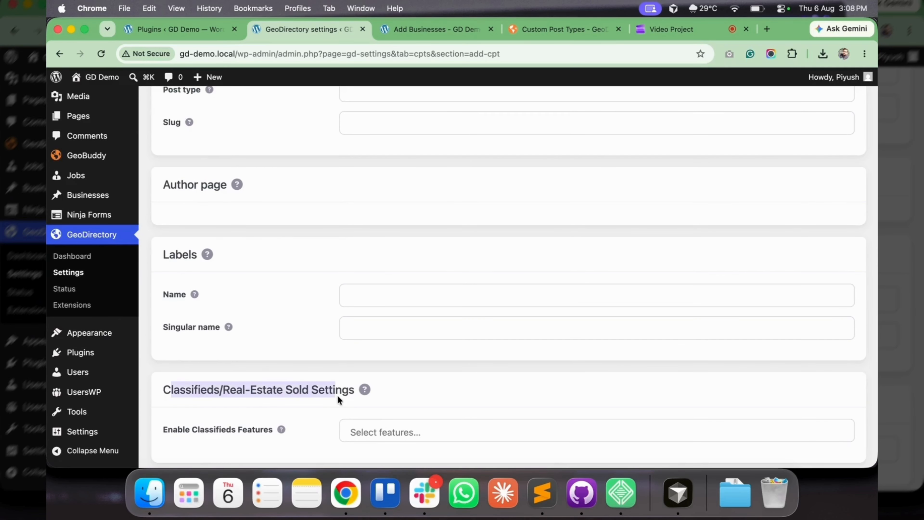
scroll(337, 395, "down", 3)
scroll(337, 395, "down", 3)
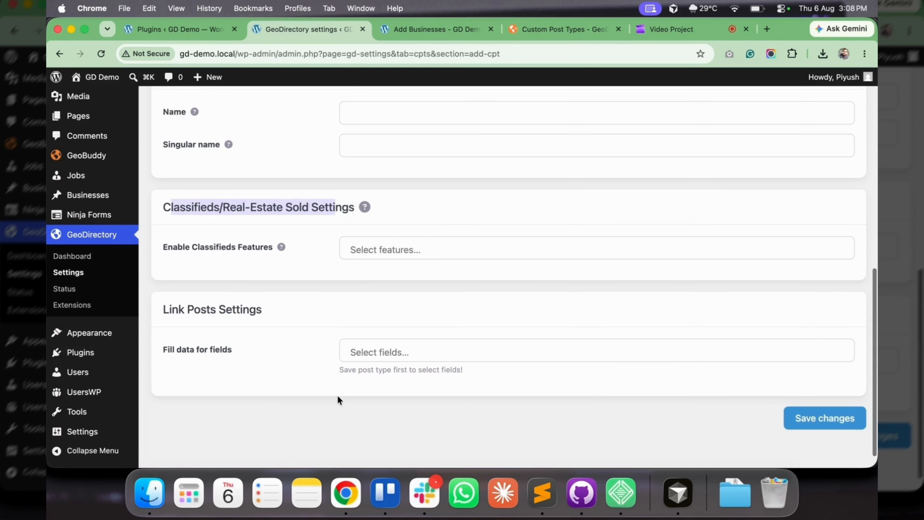
scroll(337, 397, "up", 3)
scroll(346, 298, "up", 5)
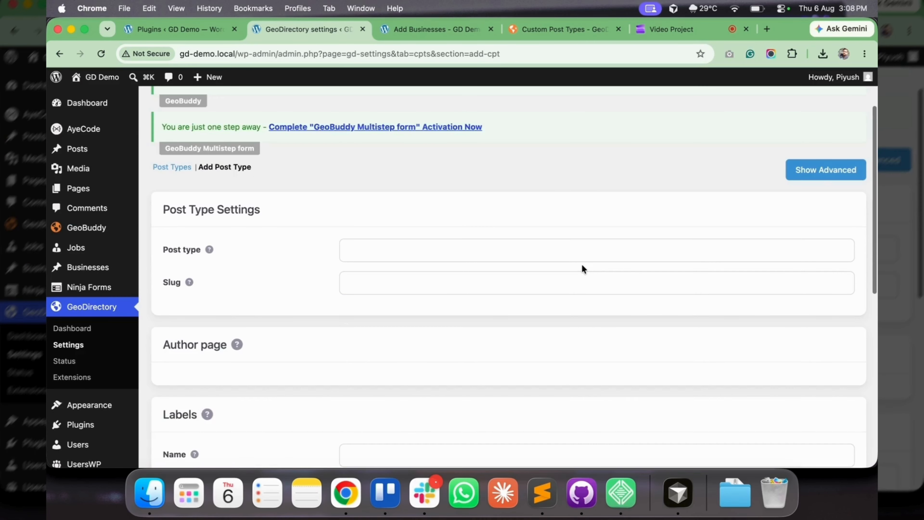
Step: Show the advanced settings and enter Cars as the post type with car as its slug
left_click(821, 171)
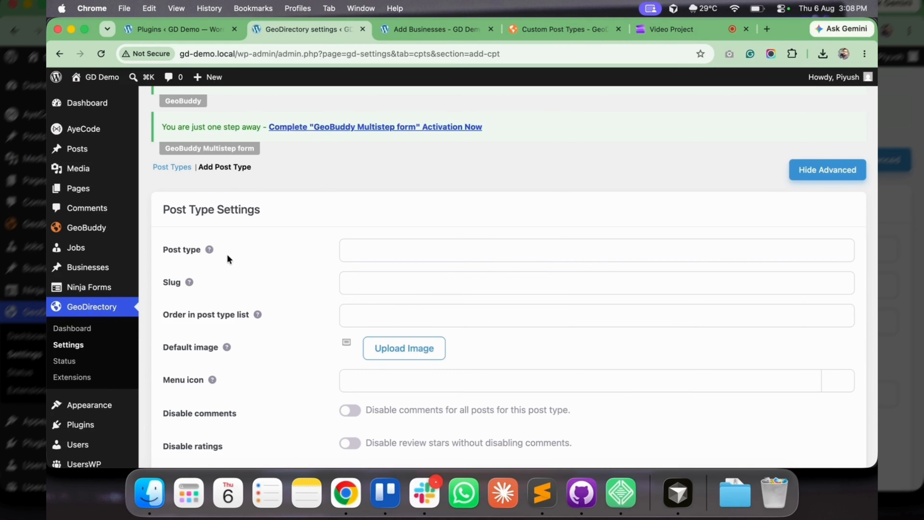
left_click(373, 246)
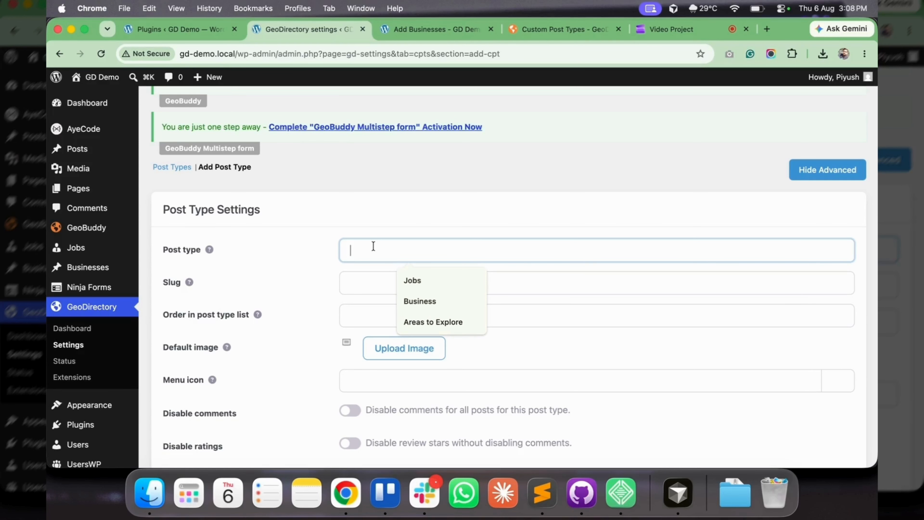
type("Cars")
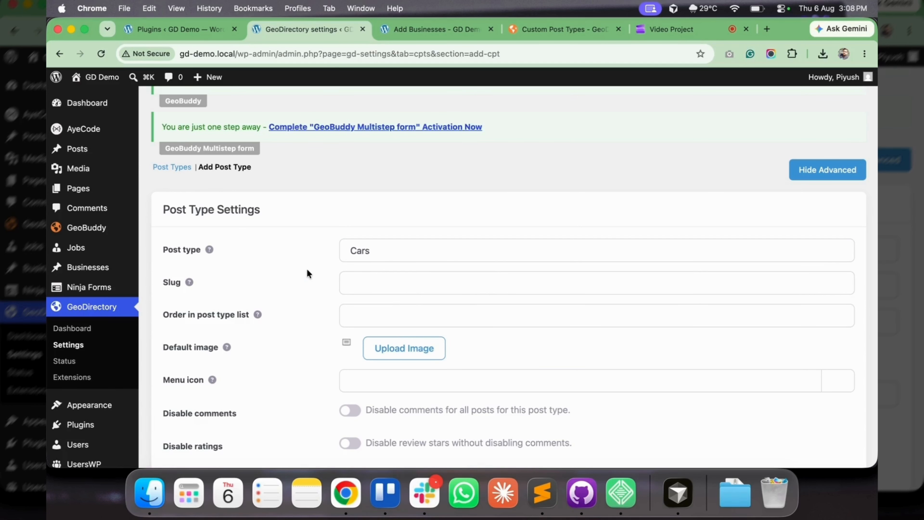
scroll(306, 269, "down", 2)
left_click(380, 261)
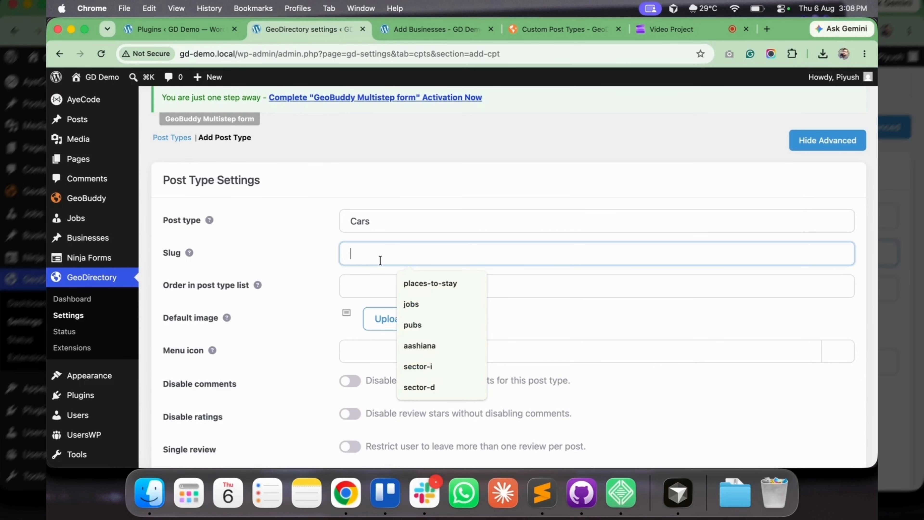
type("car")
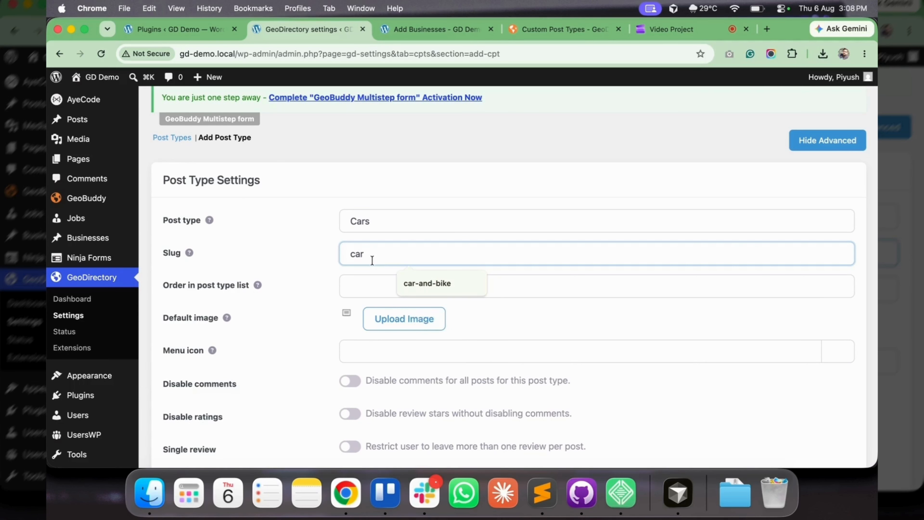
mouse_move(208, 219)
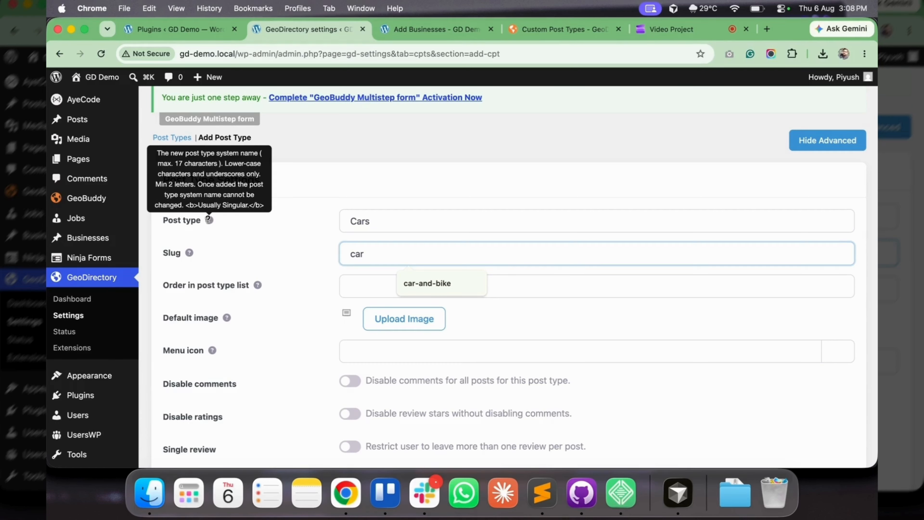
Step: Set the post type's list order to 3 and choose dashicons-admin-generic as its menu icon
key("Tab")
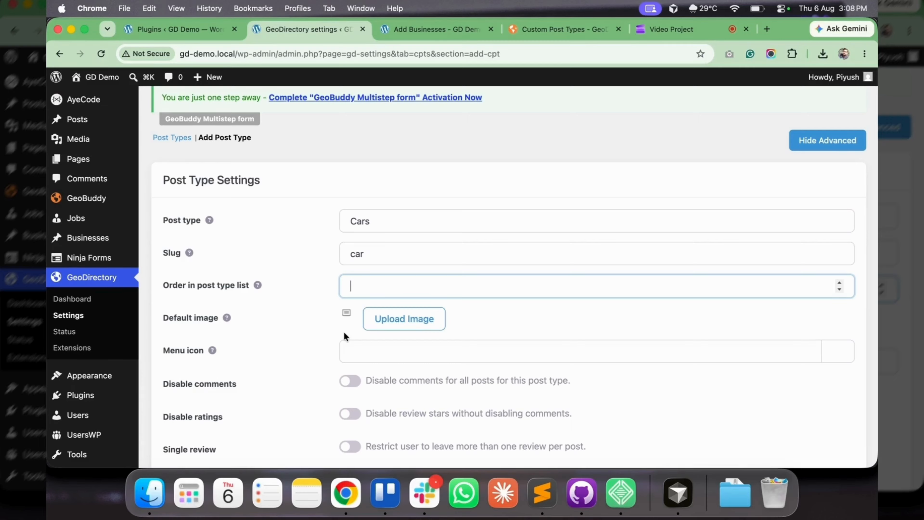
type("3")
mouse_move(227, 315)
scroll(263, 356, "down", 3)
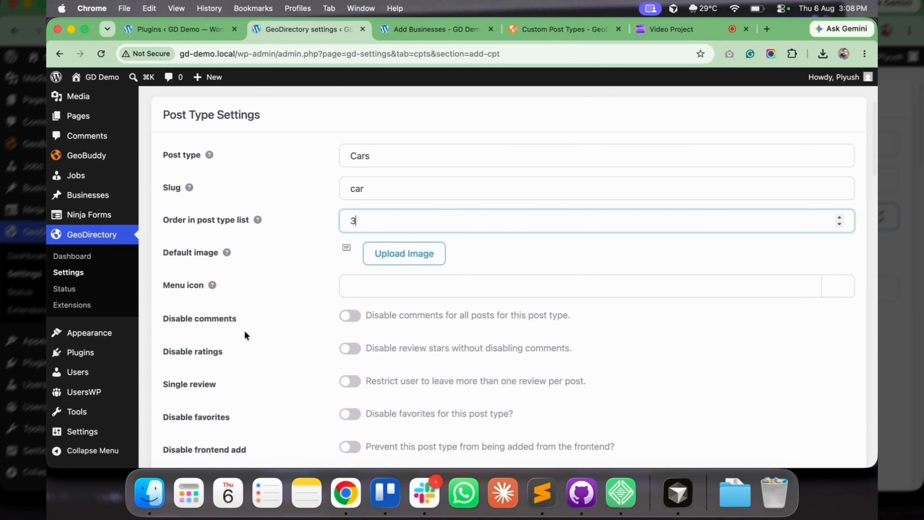
left_click(377, 287)
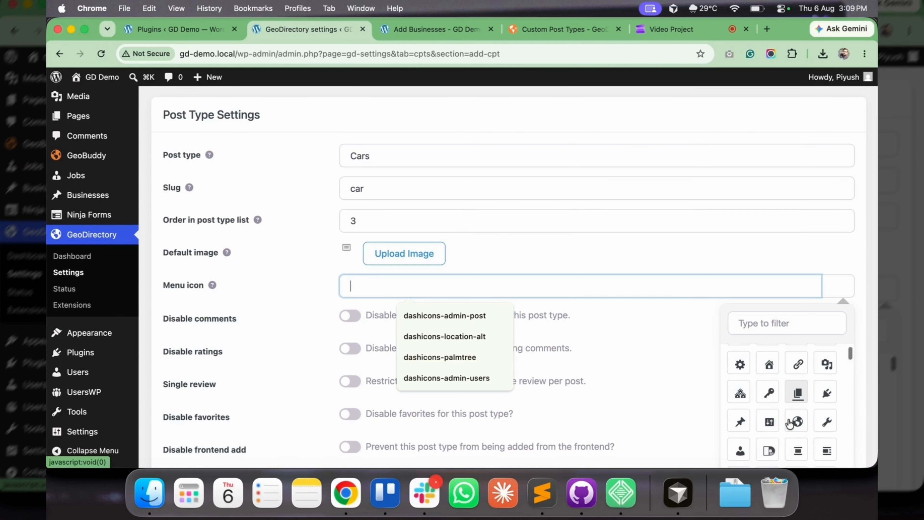
scroll(788, 423, "down", 1)
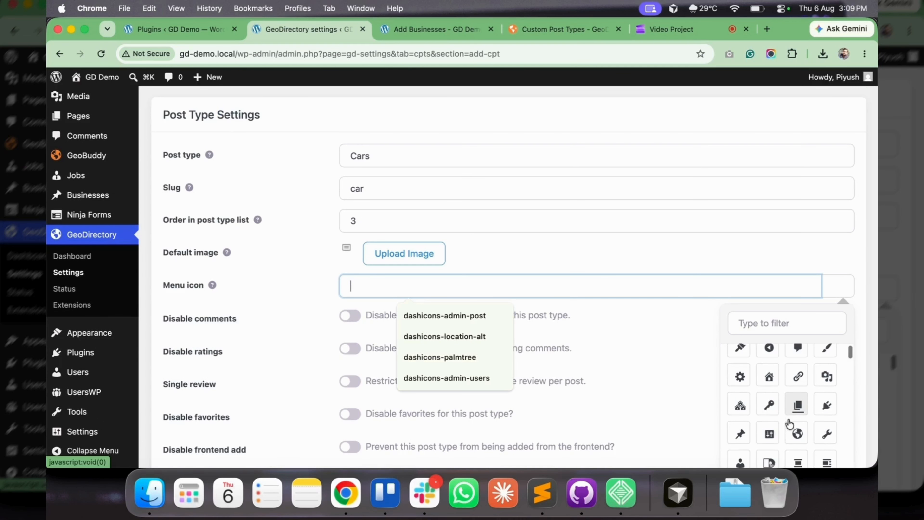
left_click(770, 384)
Step: Review the comment, rating, single review, favorites and frontend add switches, plus the author page visibility options
scroll(287, 340, "down", 2)
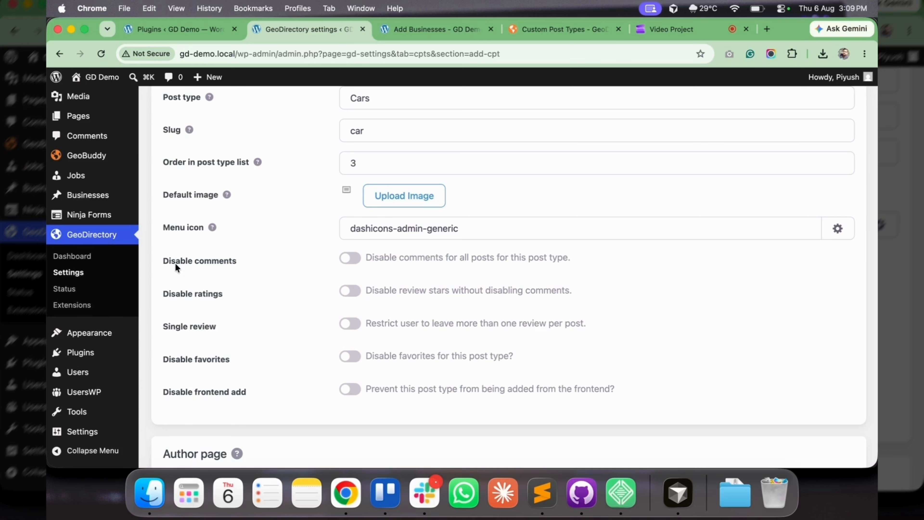
left_click_drag(162, 260, 227, 259)
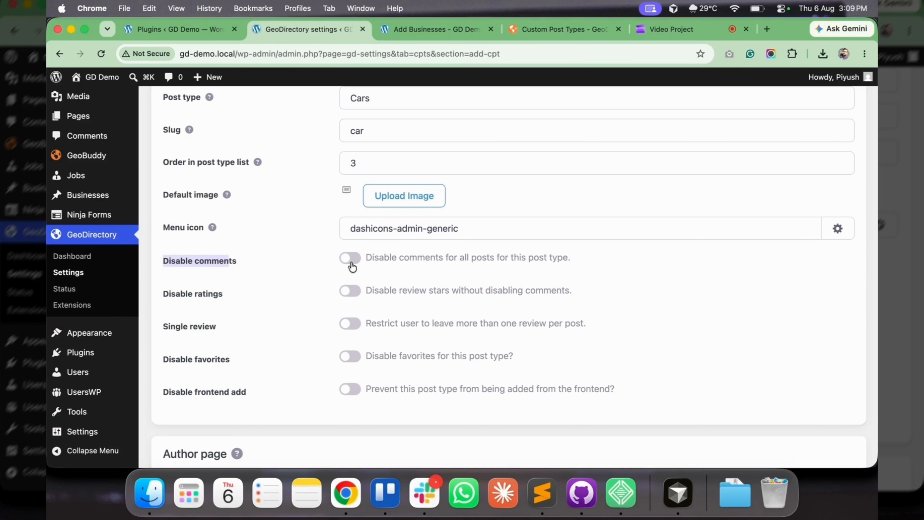
left_click_drag(176, 293, 222, 300)
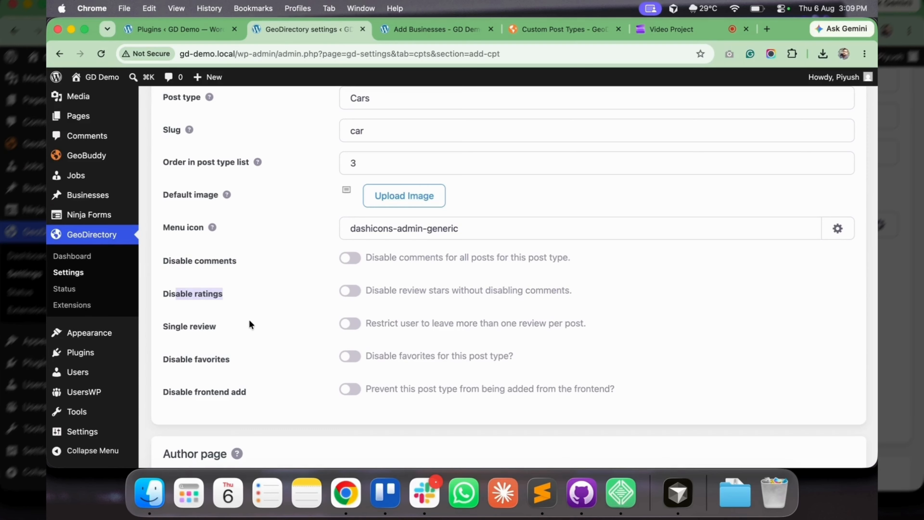
left_click_drag(172, 328, 217, 328)
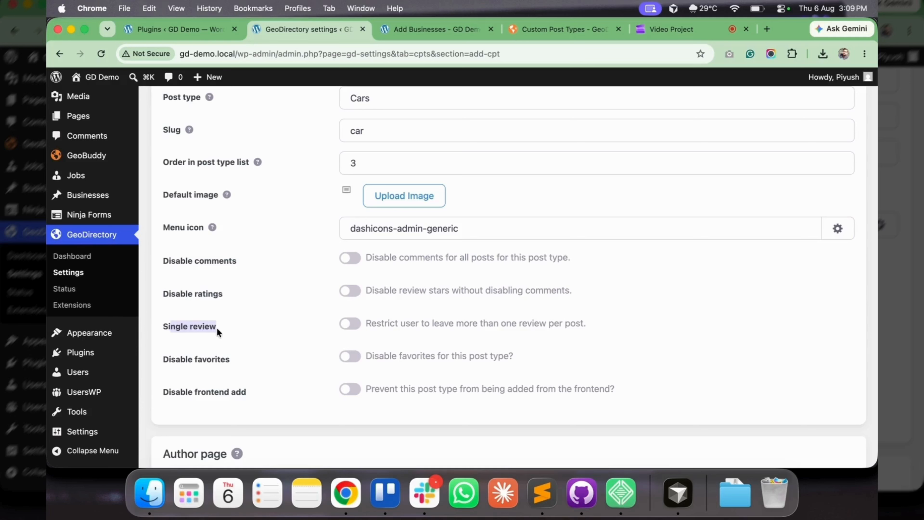
left_click_drag(181, 359, 232, 358)
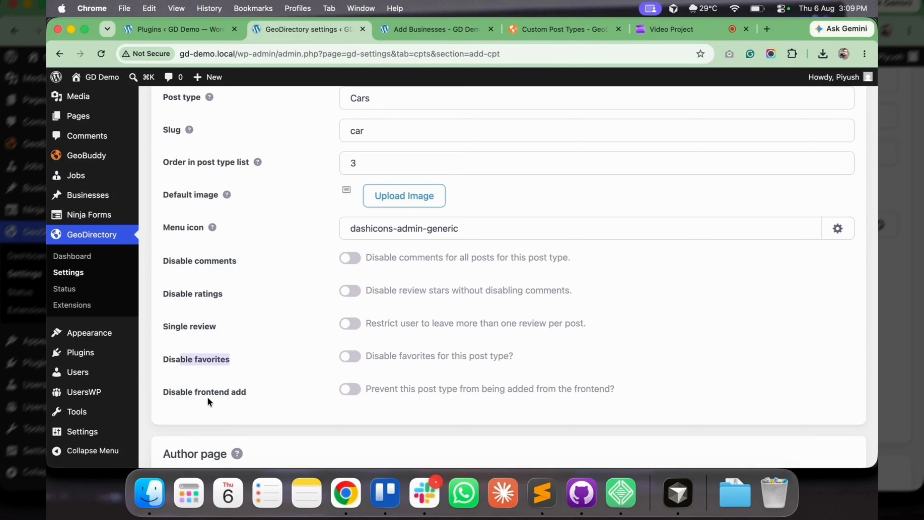
left_click_drag(187, 392, 251, 390)
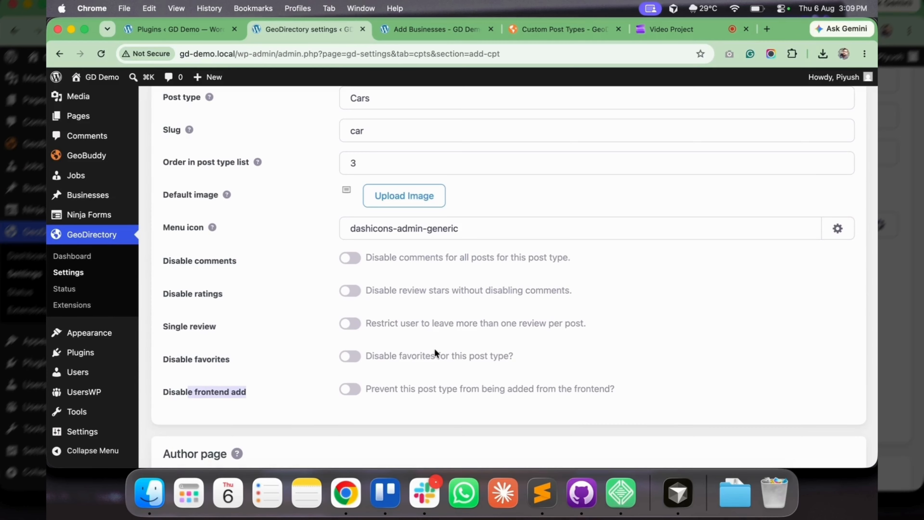
scroll(434, 352, "down", 4)
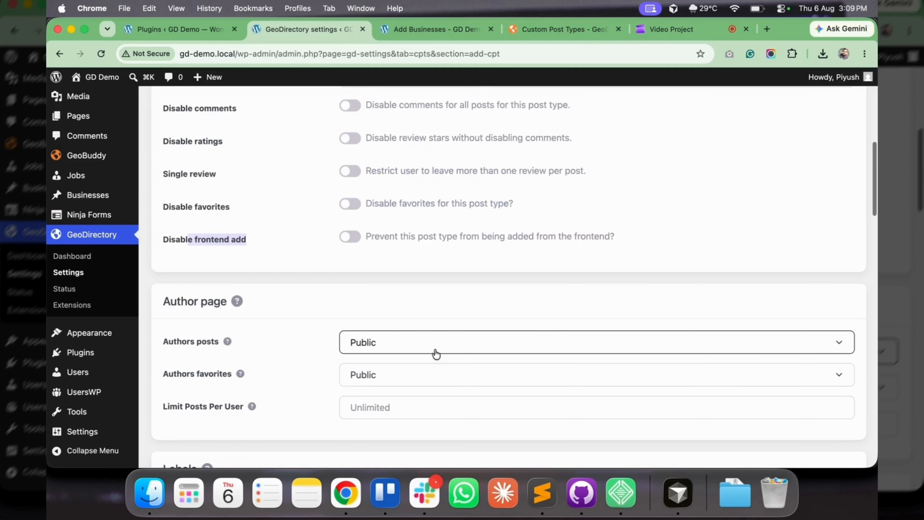
scroll(436, 353, "down", 2)
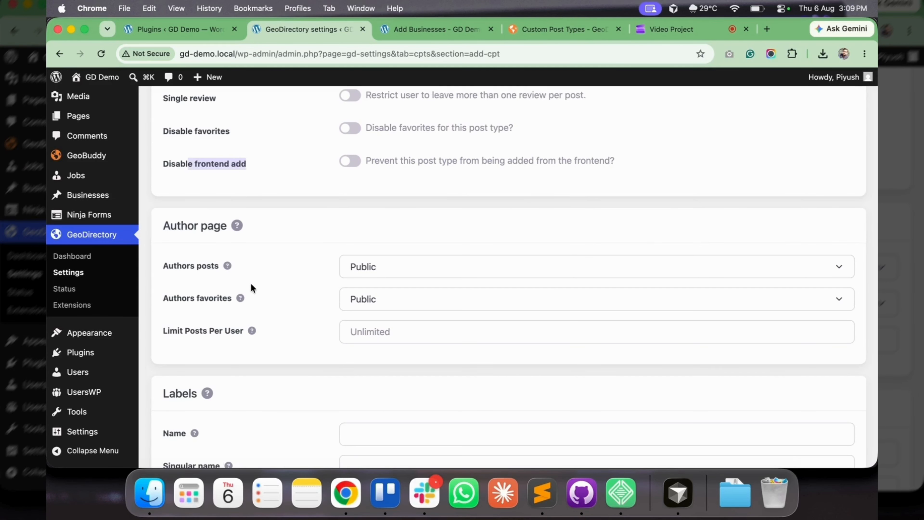
left_click(364, 267)
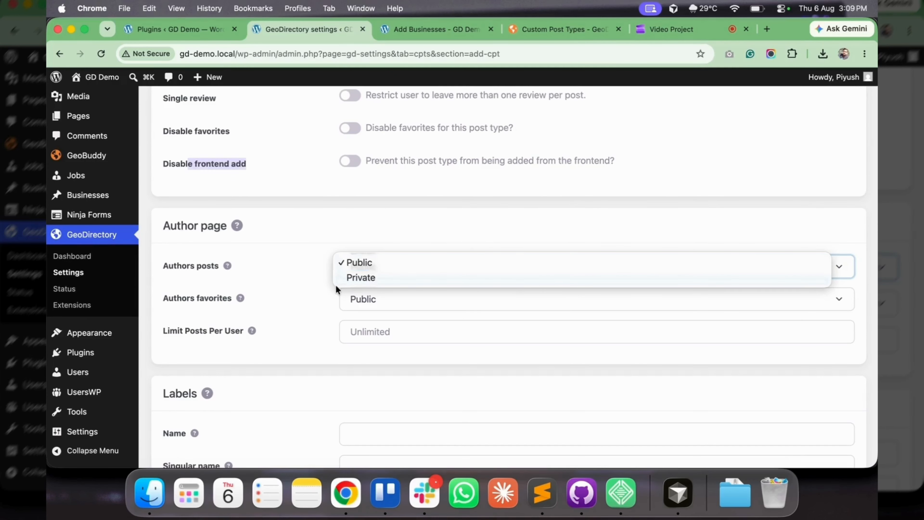
left_click(252, 323)
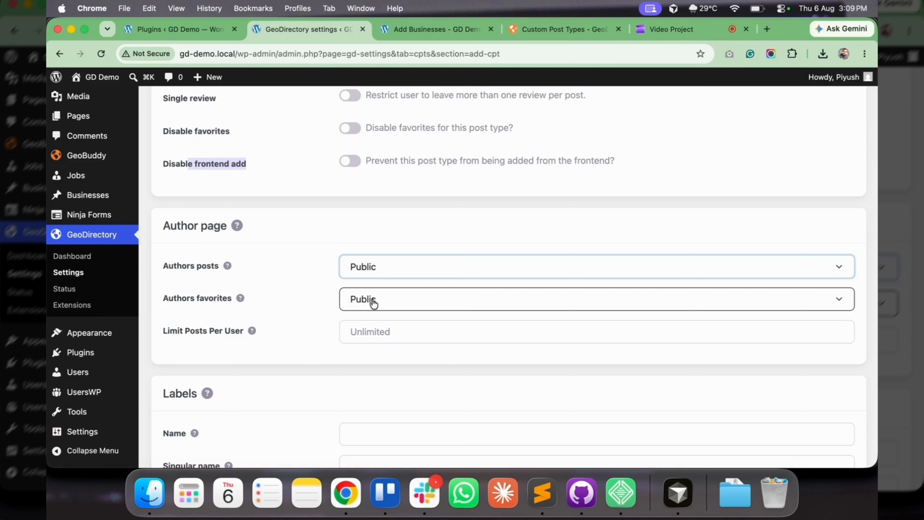
key("Tab")
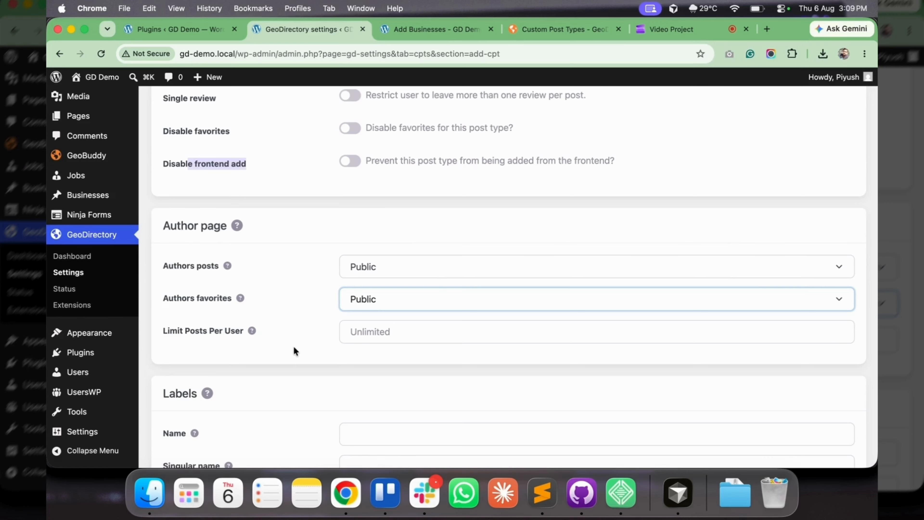
Step: Examine the label fields of the new post type, from Name down to Listing owner
scroll(293, 346, "down", 7)
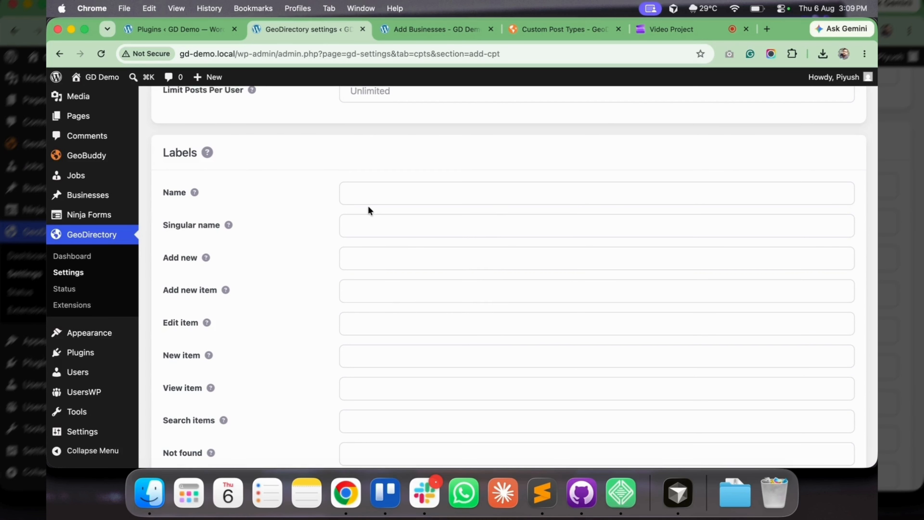
left_click(367, 196)
left_click(351, 249)
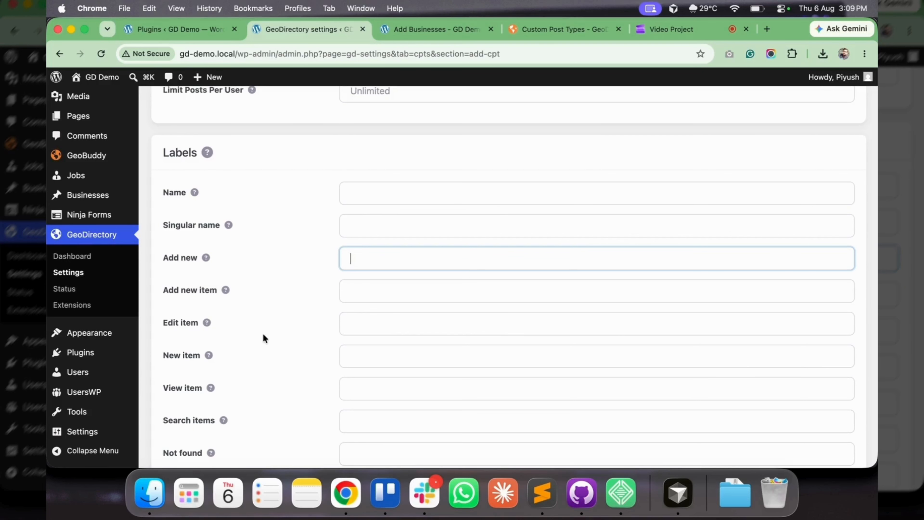
scroll(263, 335, "down", 1)
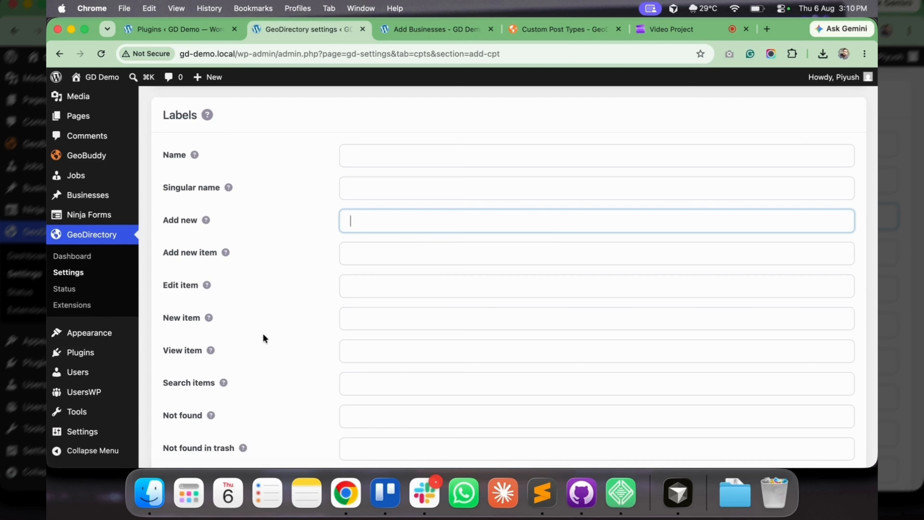
scroll(264, 334, "down", 3)
scroll(263, 334, "down", 2)
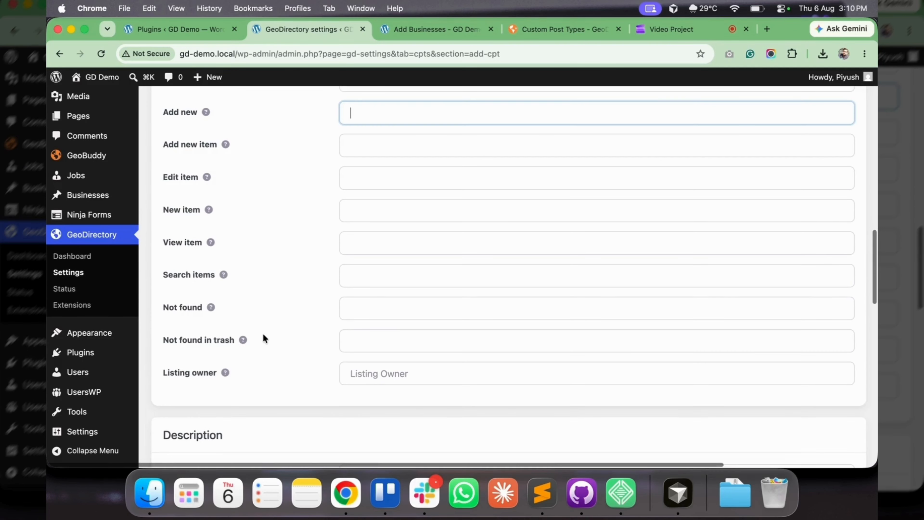
scroll(264, 337, "down", 1)
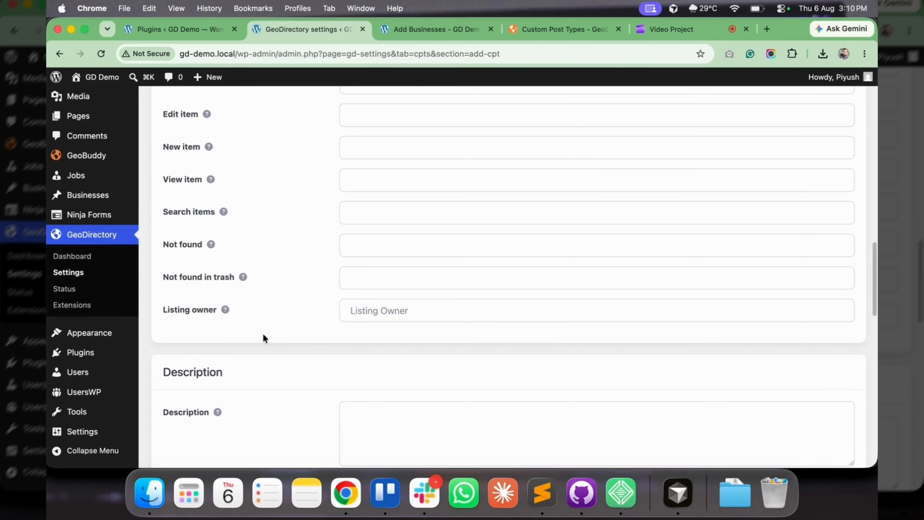
scroll(363, 336, "up", 9)
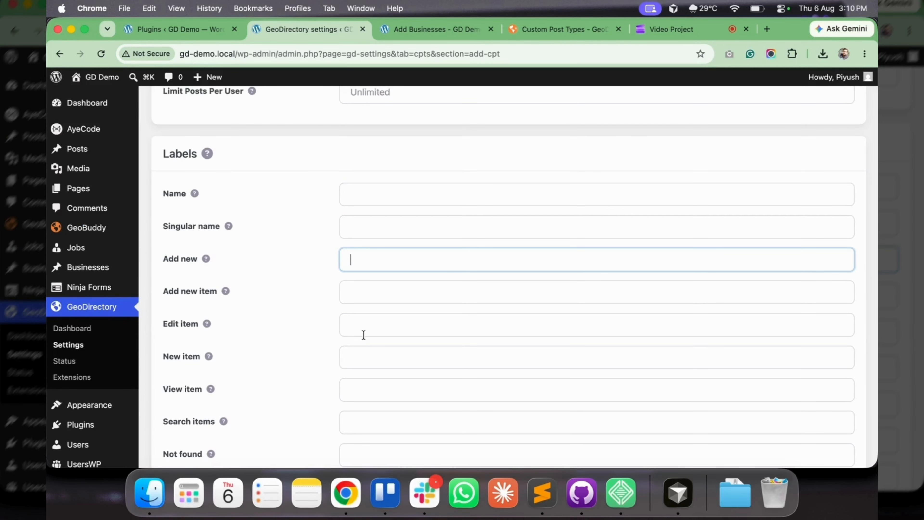
scroll(243, 290, "down", 1)
scroll(243, 291, "down", 3)
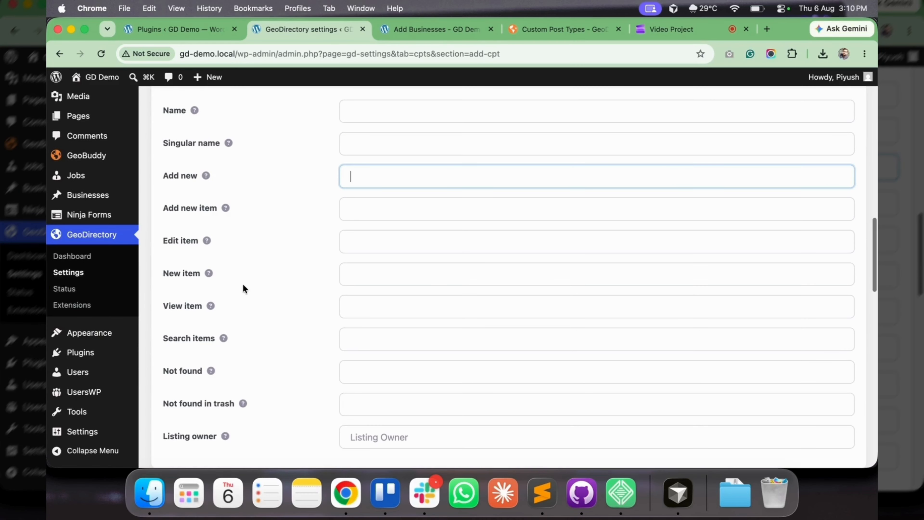
Step: Review the Description and SEO Overrides sections of the new post type, including Title, Meta Title and Meta Description
scroll(319, 302, "down", 5)
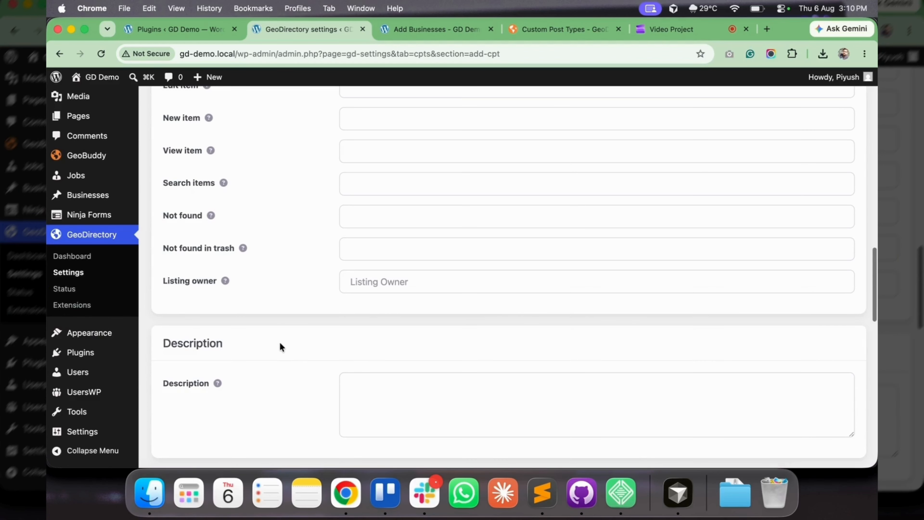
scroll(281, 346, "down", 3)
left_click(400, 297)
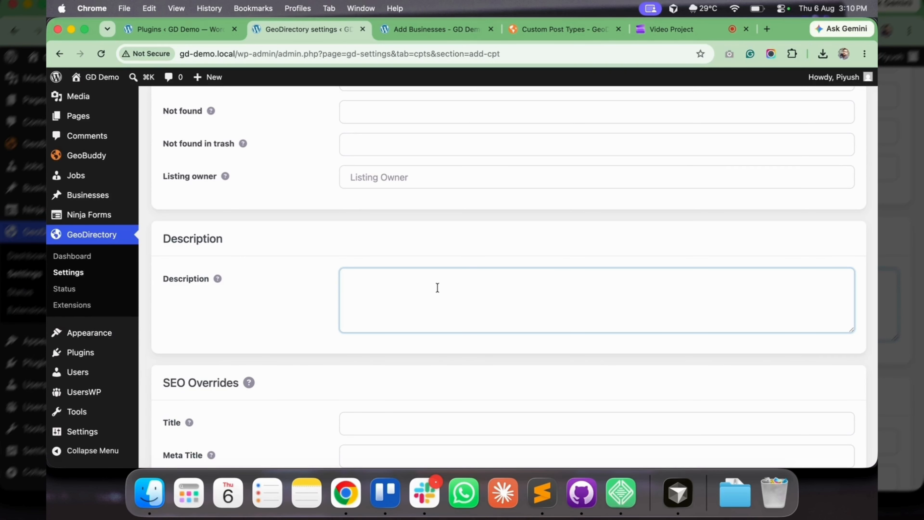
scroll(299, 331, "down", 4)
scroll(299, 333, "down", 1)
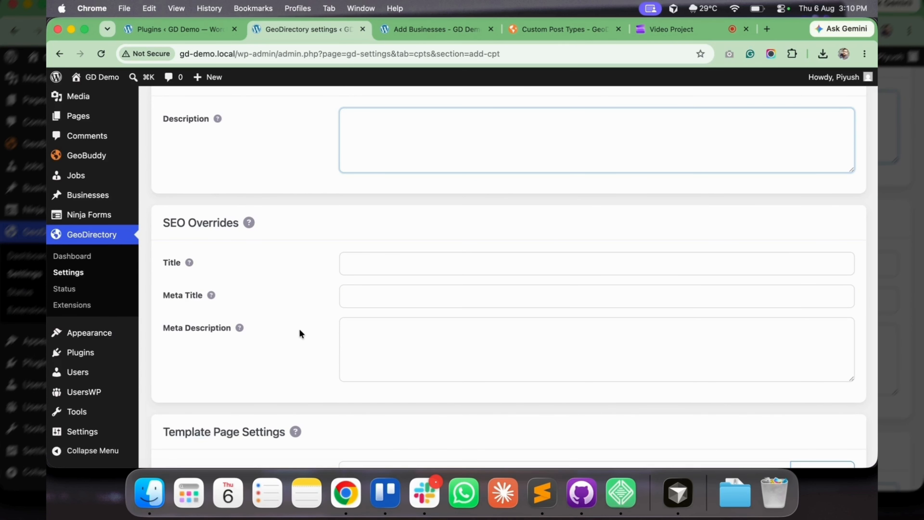
Step: Open the general GeoDirectory settings in a separate browser tab and look through the Titles & Meta settings
scroll(299, 328, "up", 10)
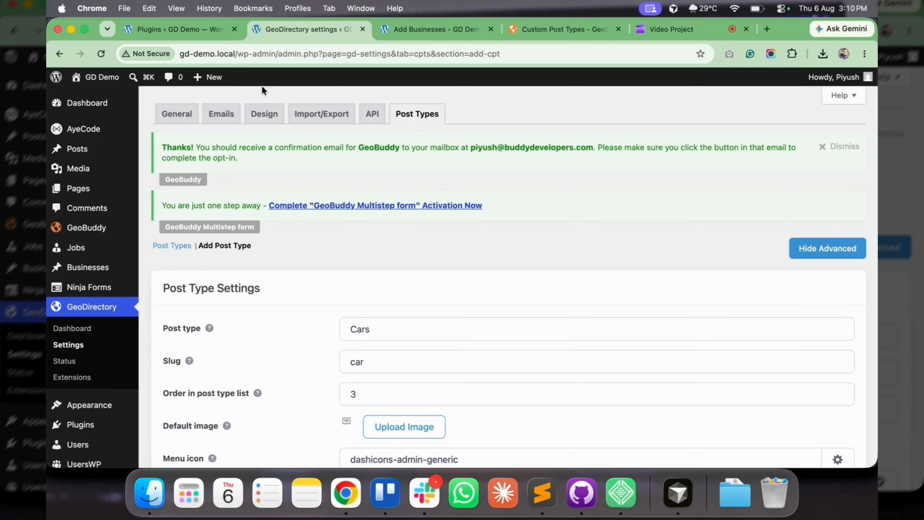
left_click(178, 114, "super")
left_click(332, 32)
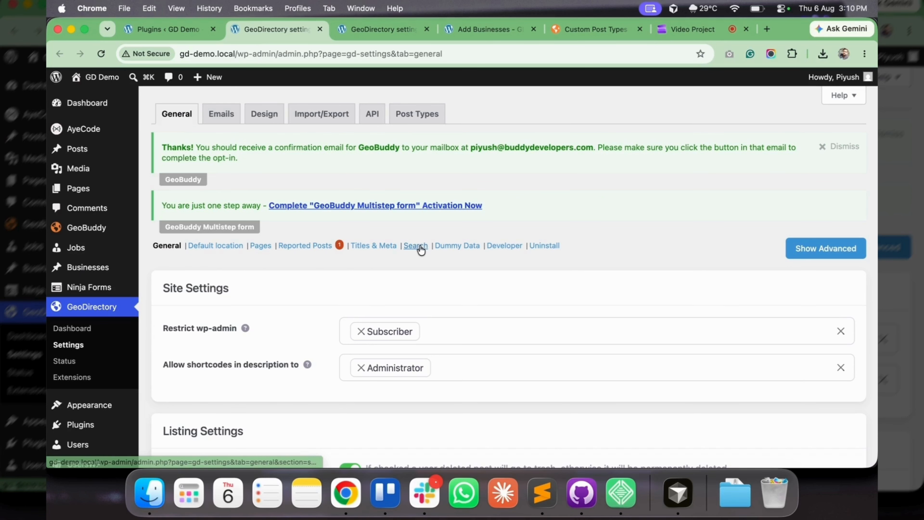
left_click(373, 246)
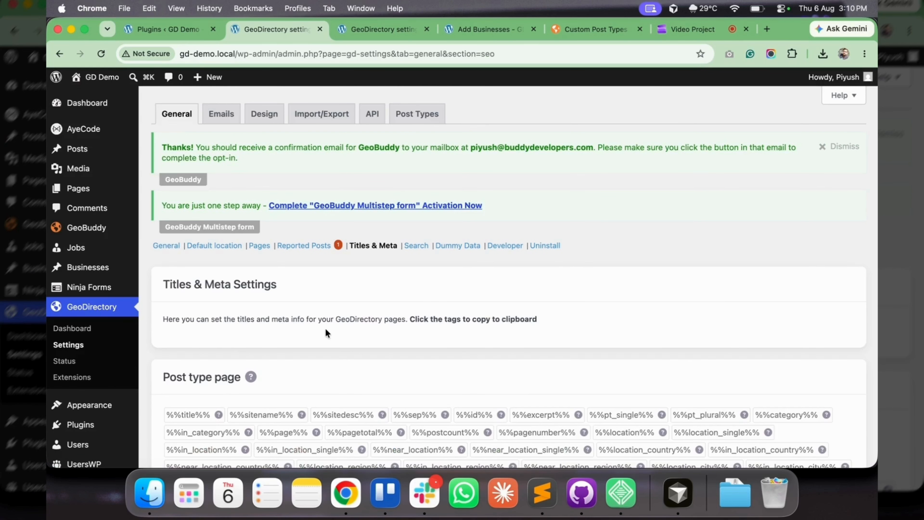
scroll(324, 328, "down", 15)
scroll(325, 328, "down", 12)
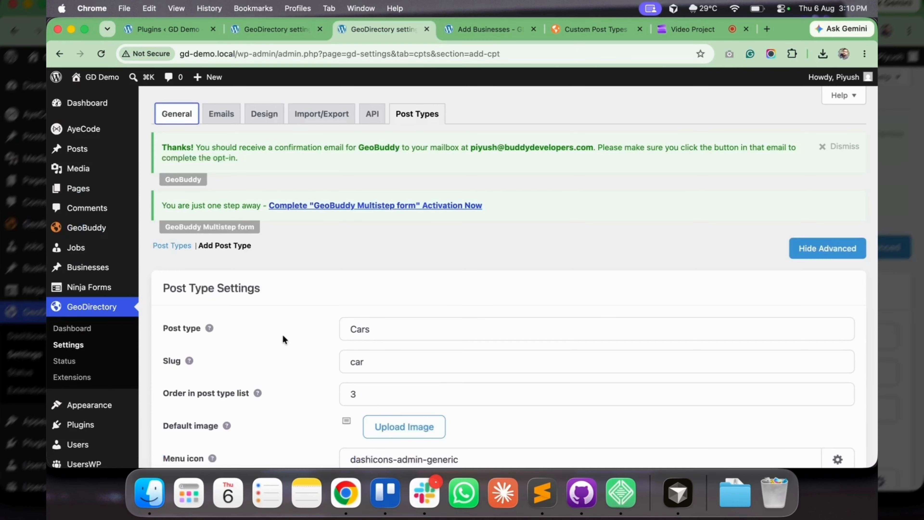
Step: Compare the new post type's SEO Overrides fields with the Post type page tags and defaults in Titles & Meta
scroll(282, 335, "down", 20)
scroll(282, 334, "up", 3)
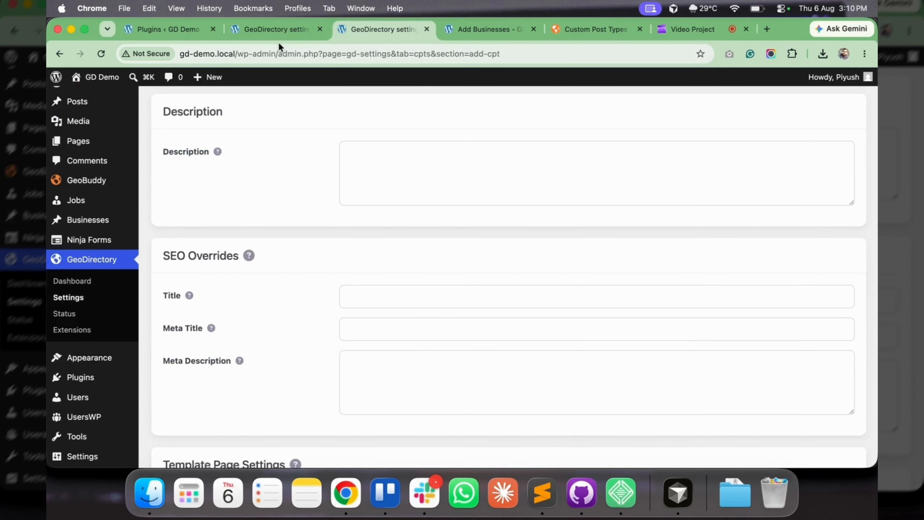
left_click(279, 34)
scroll(240, 325, "up", 5)
scroll(240, 328, "up", 5)
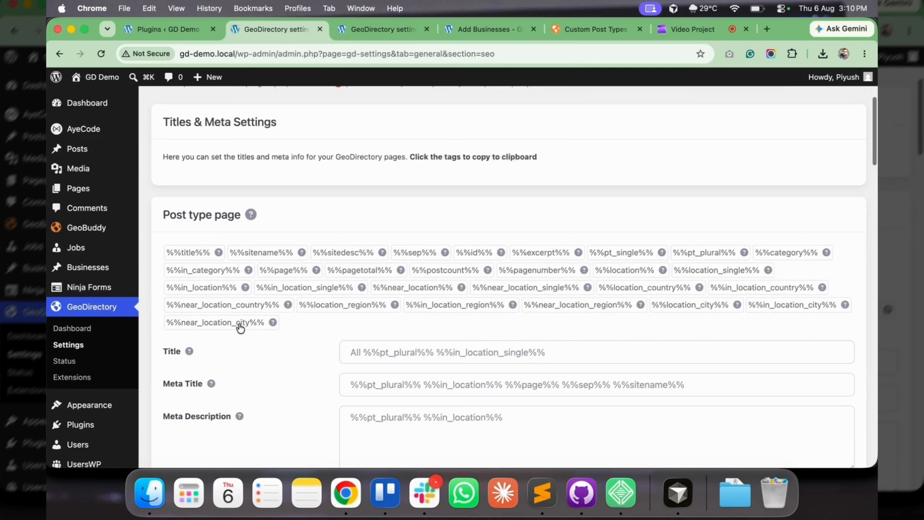
scroll(248, 311, "down", 1)
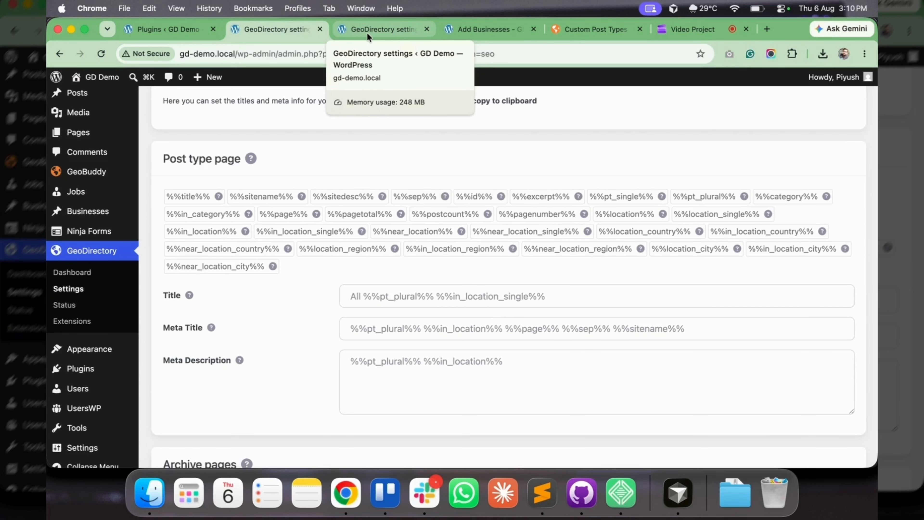
Step: Return to the new post type form and examine its SEO Overrides and Template Page Settings
left_click(367, 29)
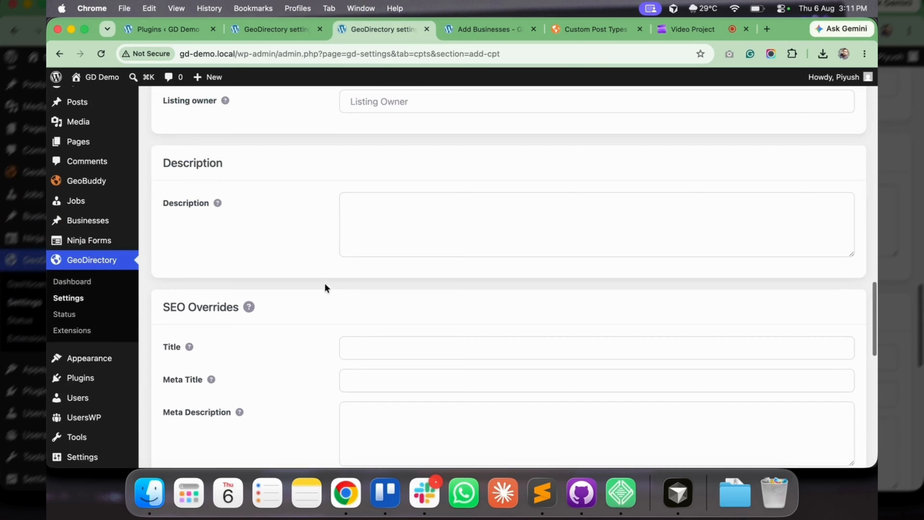
scroll(325, 284, "up", 10)
scroll(325, 283, "down", 13)
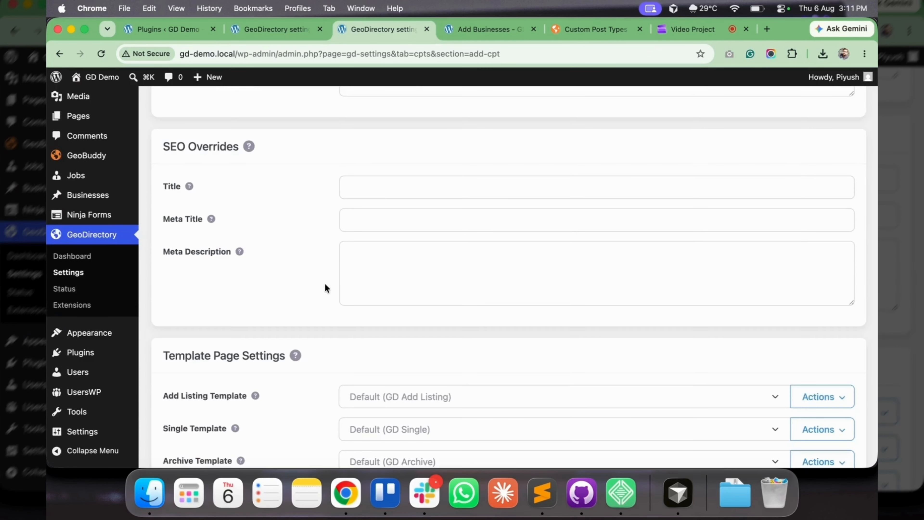
left_click(350, 187)
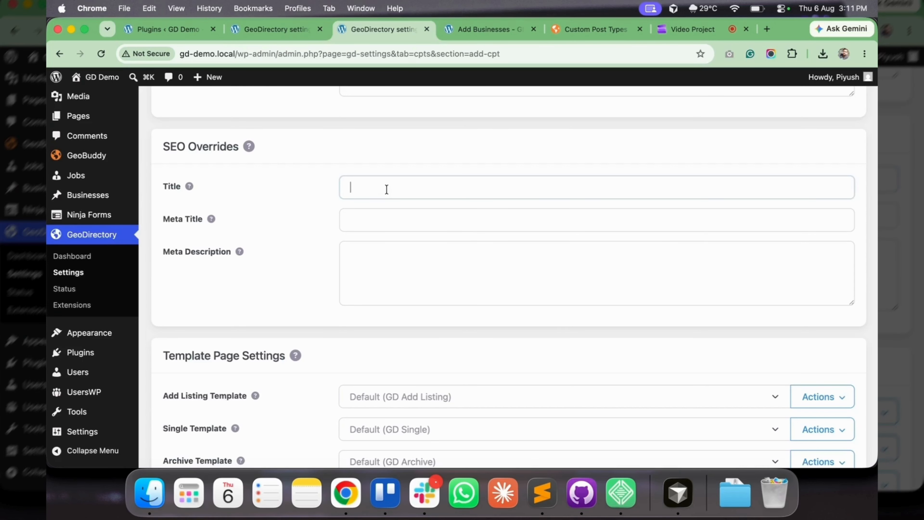
scroll(282, 307, "down", 6)
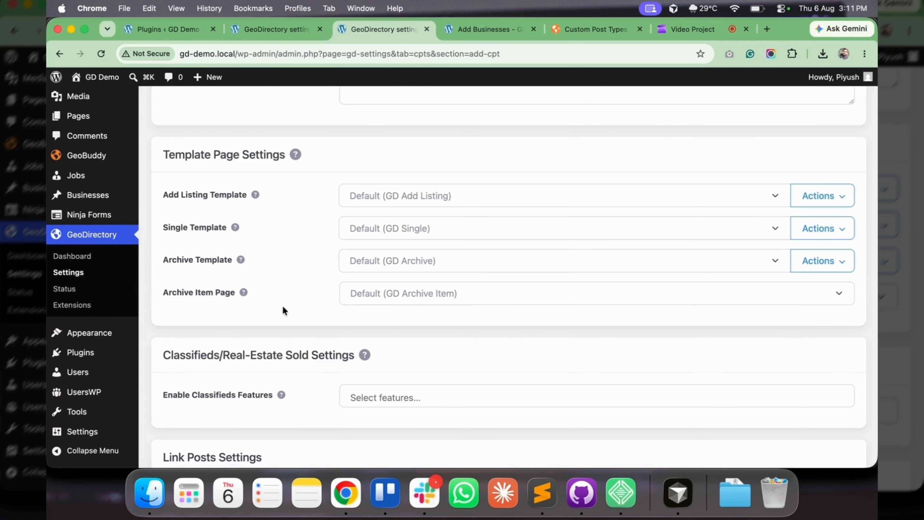
Step: View the general Pages settings in a separate browser tab to compare their templates, and return to the post type form
left_click(264, 35)
left_click(268, 222, "super")
left_click(320, 38)
scroll(337, 231, "down", 3)
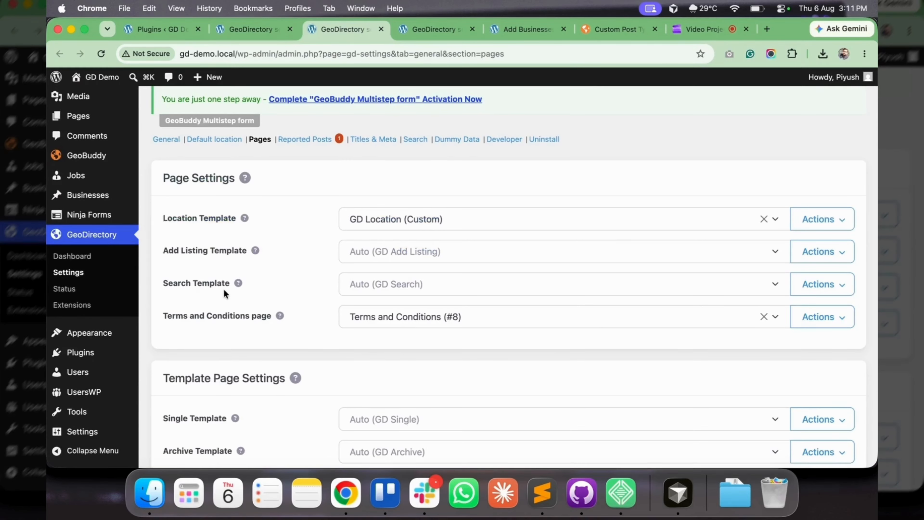
left_click(423, 28)
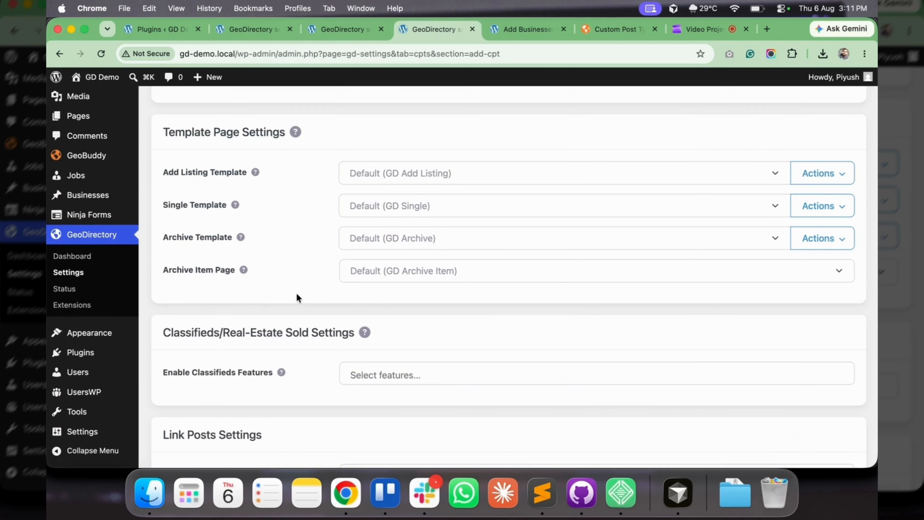
Step: Examine the options available for Enable Classifieds Features without selecting any
scroll(296, 294, "down", 3)
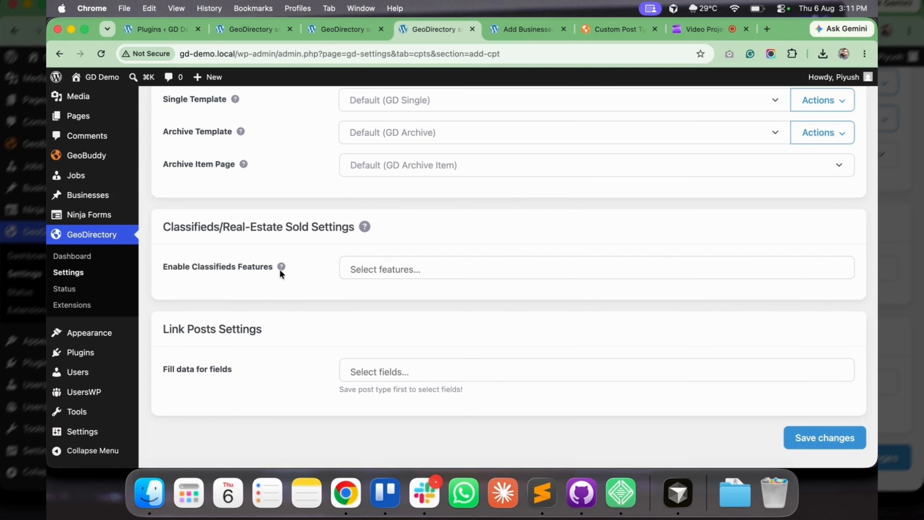
mouse_move(280, 267)
left_click(389, 271)
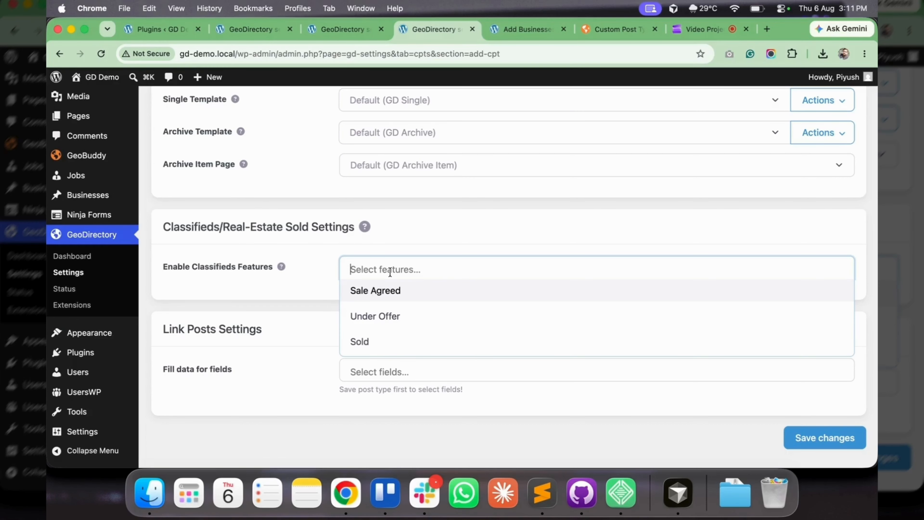
left_click(291, 288)
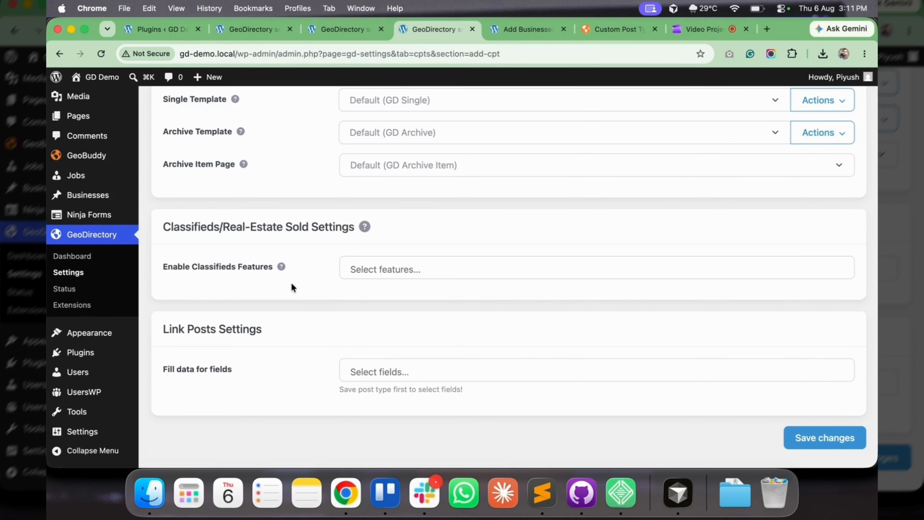
scroll(214, 301, "down", 2)
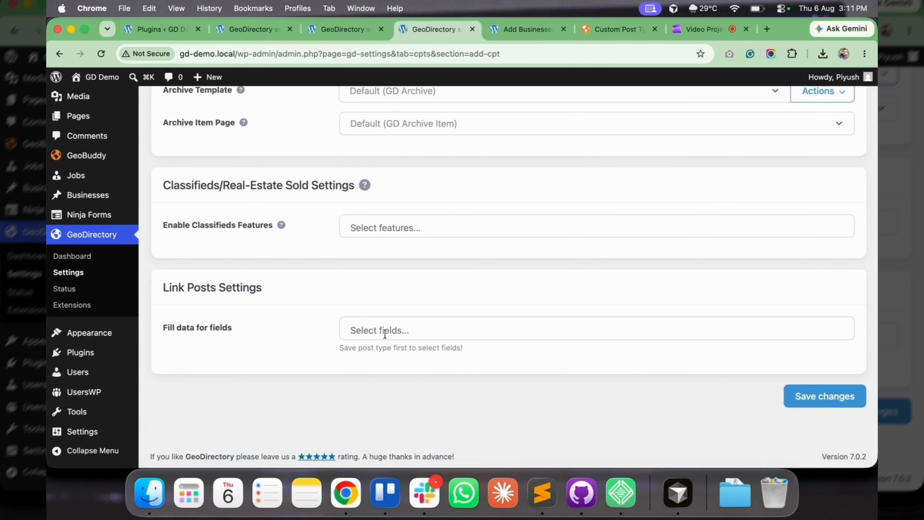
Step: Check the Fill data for fields setting under Link Posts Settings and try to save the new post type
left_click(357, 342)
left_click(165, 330)
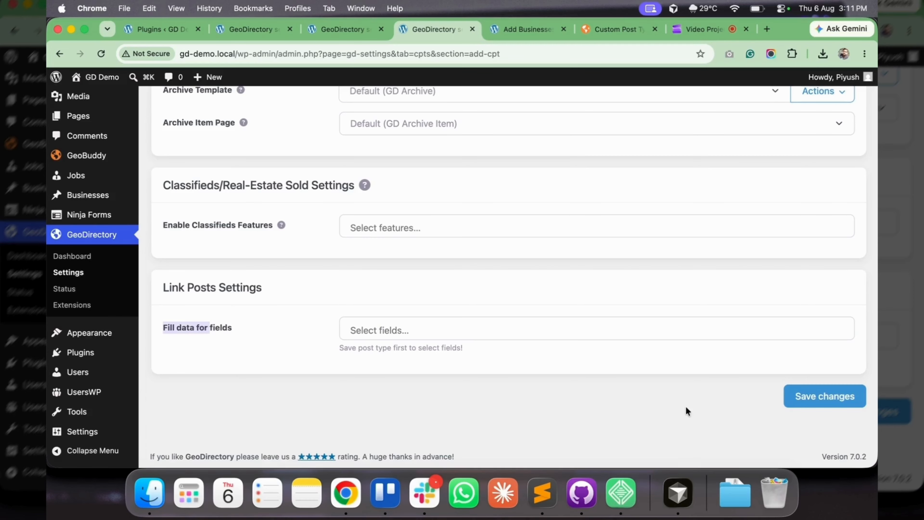
left_click(804, 396)
scroll(305, 200, "up", 2)
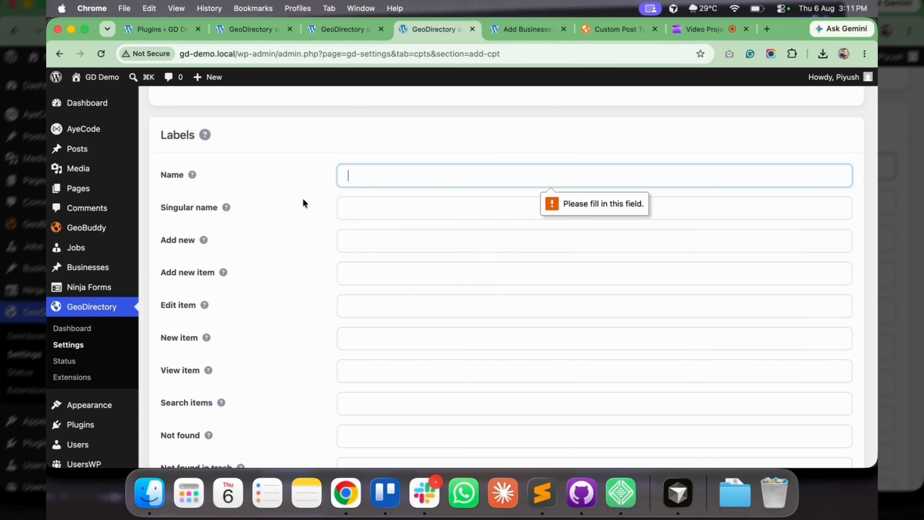
Step: Copy the post type name Cars into the Name label and enter Cae as the Singular name
left_click(365, 181)
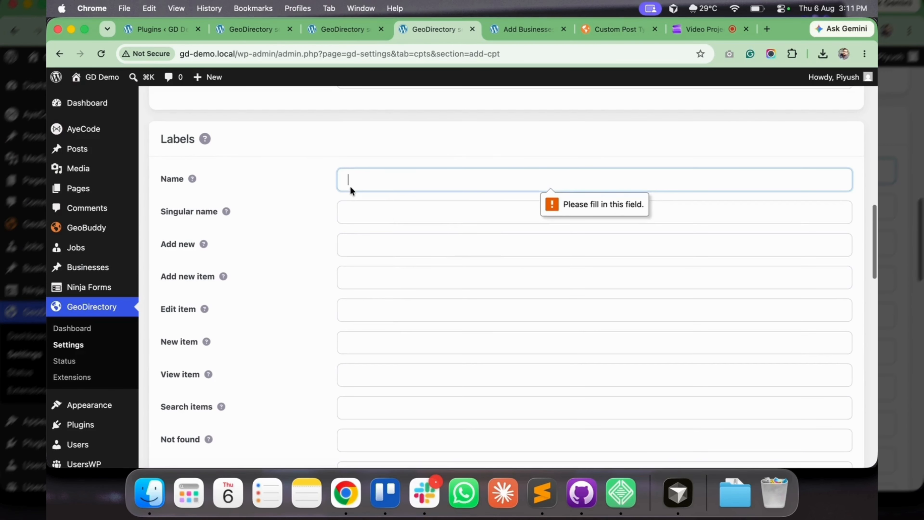
scroll(349, 187, "up", 10)
double_click(370, 269)
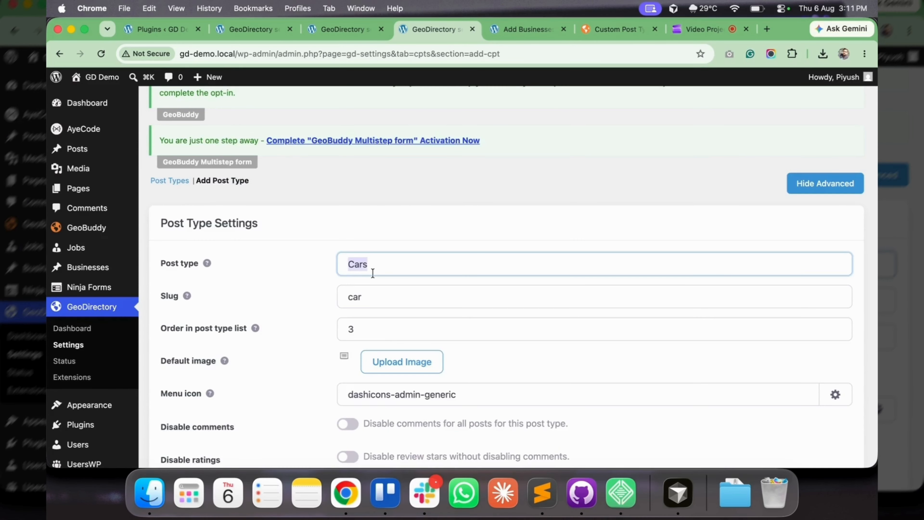
key("super+c")
scroll(287, 338, "down", 10)
left_click(371, 289)
key("super+v")
left_click(371, 320)
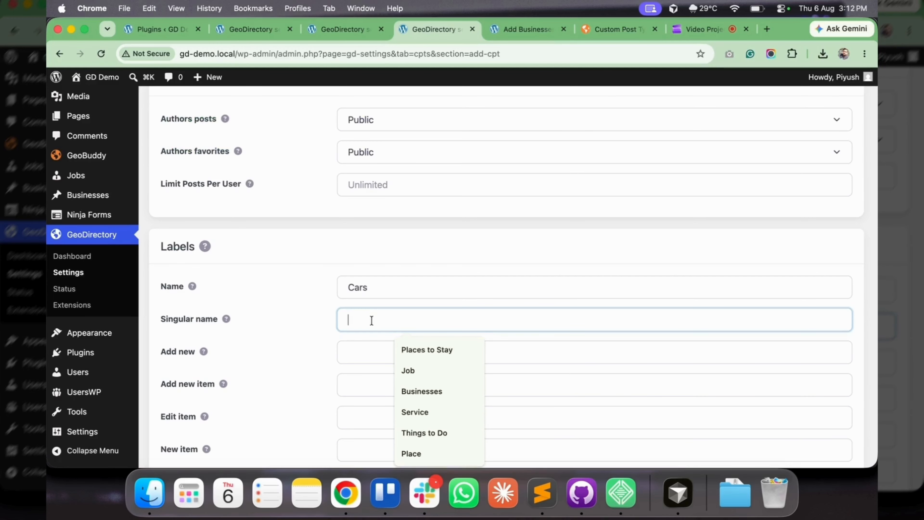
type("Cae")
Step: Set the Add new label to "Add New Car" and the Add new item label to "Add new Car"
left_click(371, 352)
left_click(422, 381)
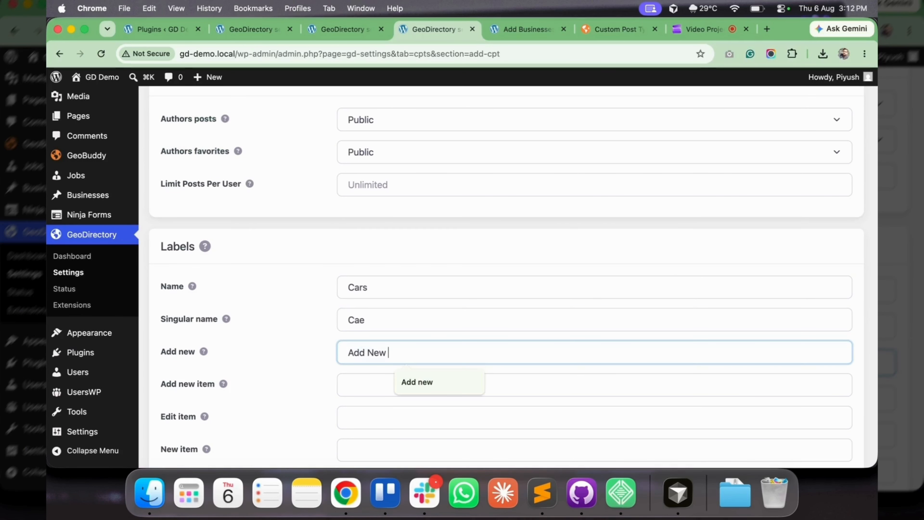
type("Car")
scroll(407, 309, "down", 3)
left_click(408, 306)
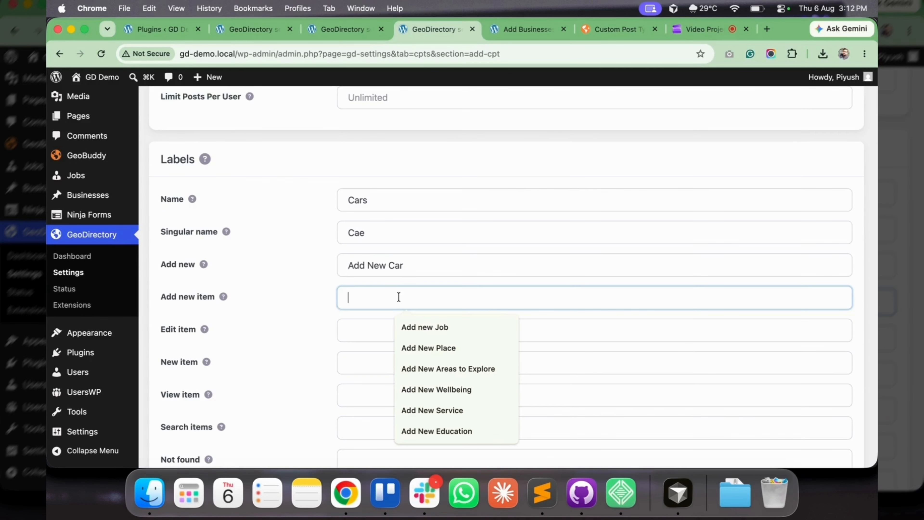
key("Down")
key("Return")
key("BackSpace")
key("BackSpace")
key("BackSpace")
type("Car")
Step: Set the Edit item label to "Edit Car" and the New item label to "New car"
scroll(284, 314, "down", 2)
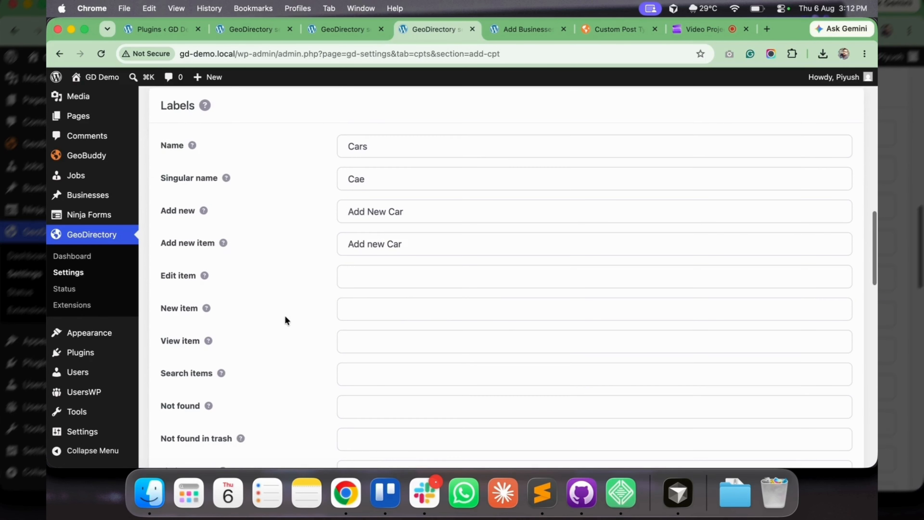
scroll(286, 317, "down", 1)
left_click(352, 254)
key("Down")
key("Return")
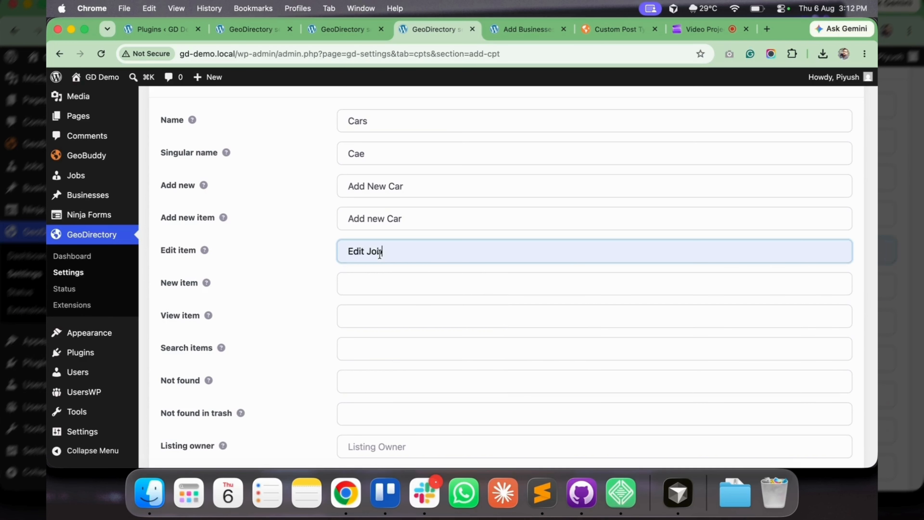
key("BackSpace")
key("BackSpace")
key("BackSpace")
type("Car")
left_click(344, 283)
type("N")
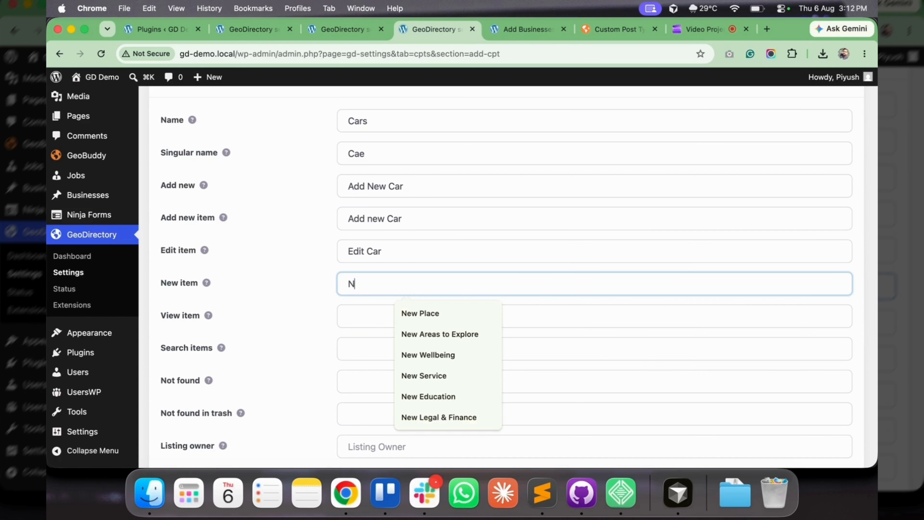
type("ew car")
Step: Set the View item label to "View Car" and the Search items label to "Search Car"
key("Tab")
type("View Car")
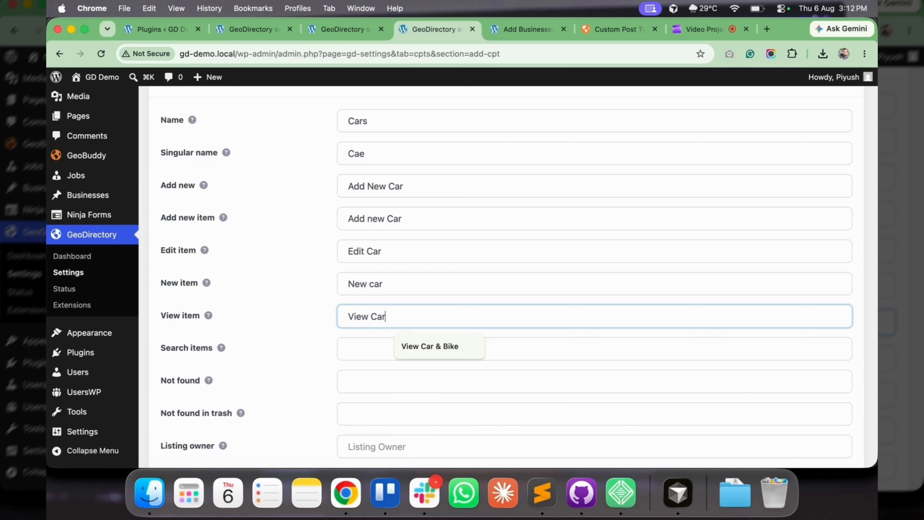
left_click(343, 350)
type("Search Ca")
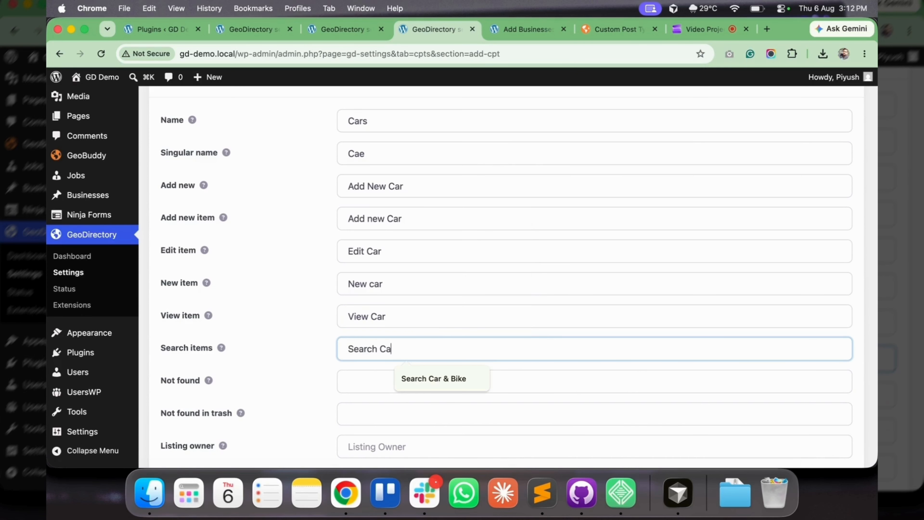
type("r")
Step: Set the Not found label to "Car not found" and the Not found in trash label to "not found in trash"
scroll(248, 364, "down", 4)
left_click(371, 233)
type("C")
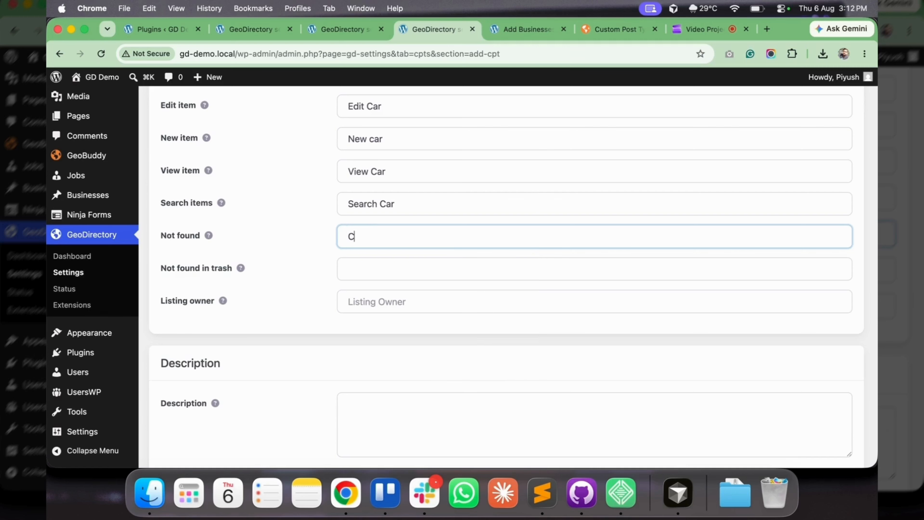
type("ar not found")
left_click(400, 265)
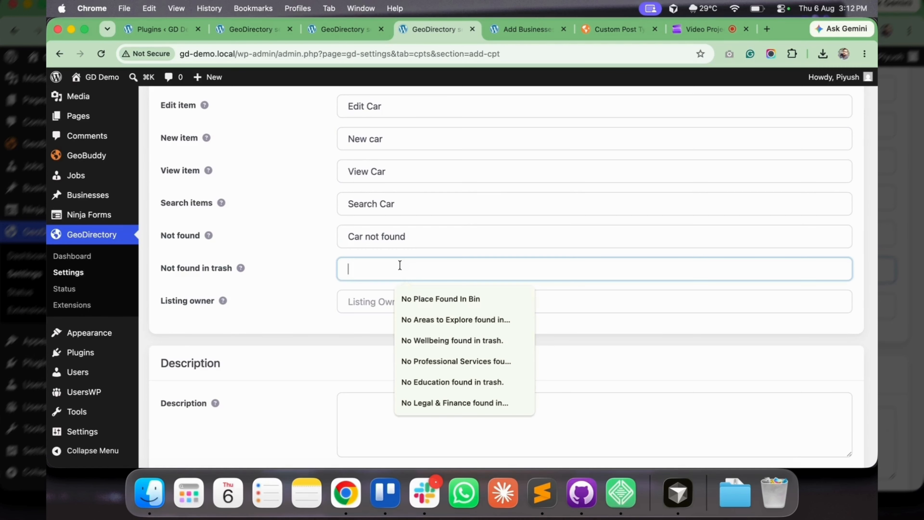
type("not found in ")
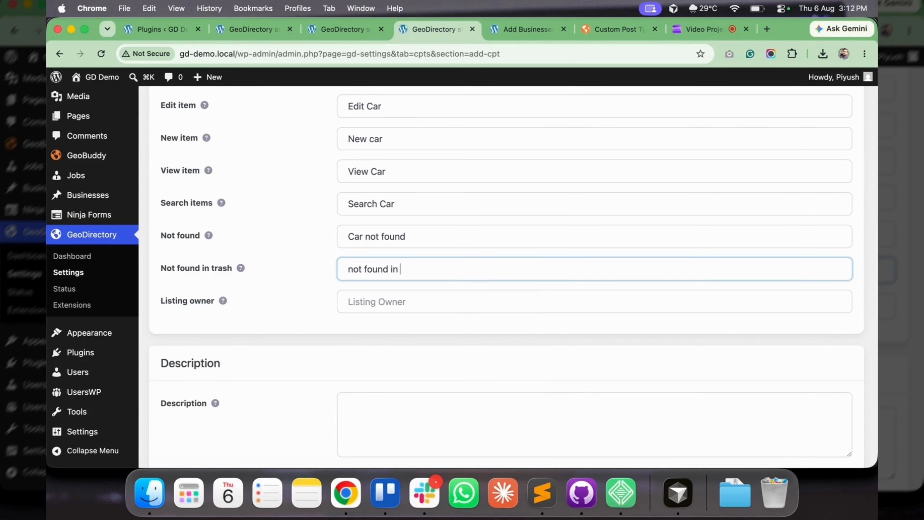
type("trash")
key("Tab")
Step: Save the new Cars post type with its remaining description, SEO and template settings left at their defaults
scroll(416, 391, "down", 5)
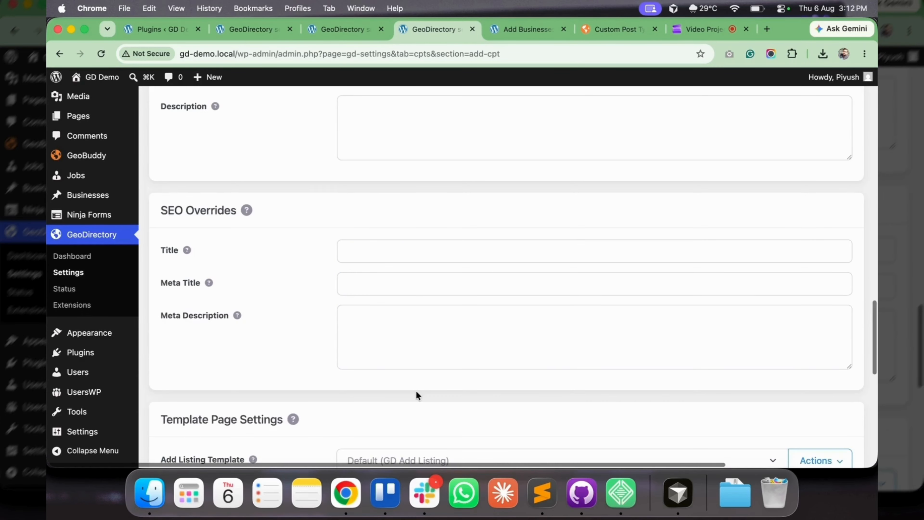
scroll(416, 390, "down", 10)
left_click(822, 392)
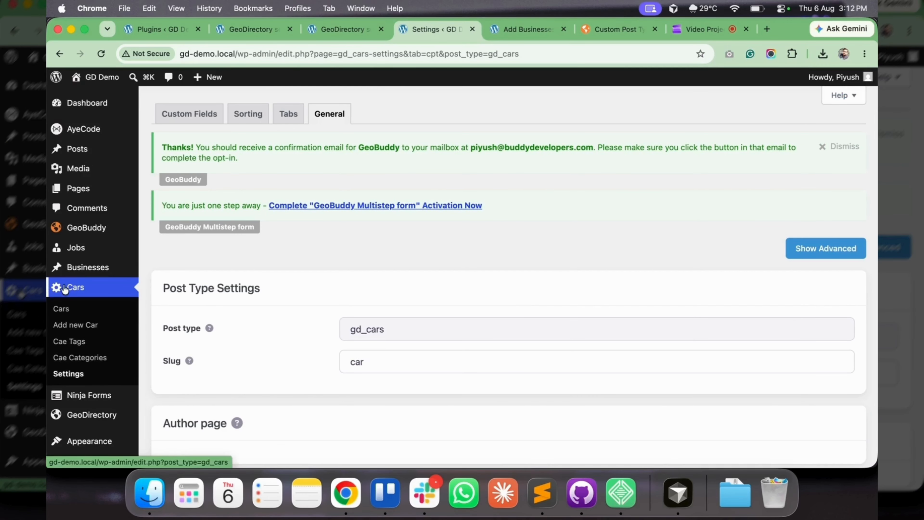
Step: Look over the Cars listings page and the custom fields of the Cars add listing form
left_click(63, 309)
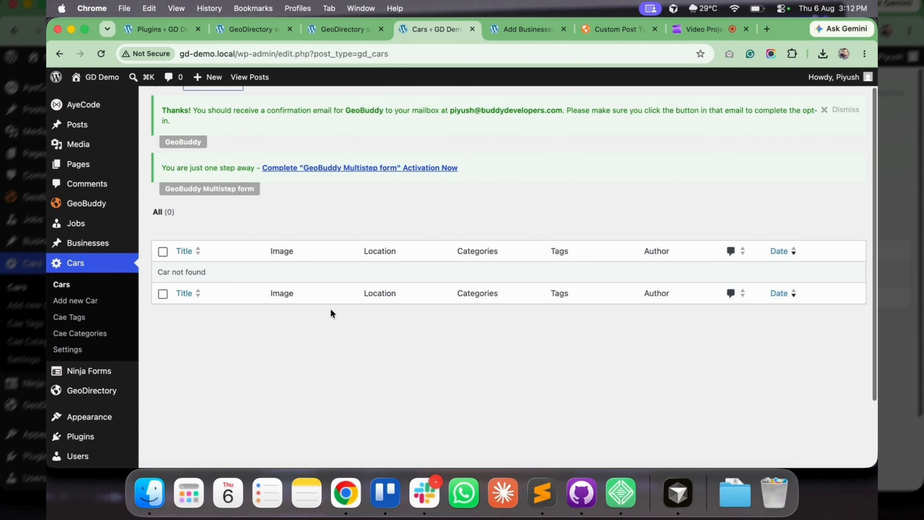
scroll(330, 308, "down", 3)
left_click(67, 265)
mouse_move(617, 268)
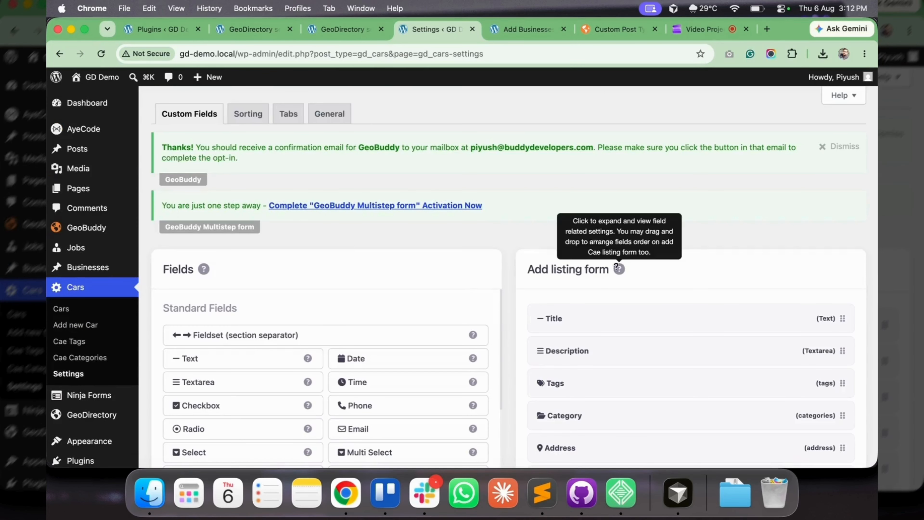
scroll(616, 265, "down", 5)
scroll(616, 266, "up", 1)
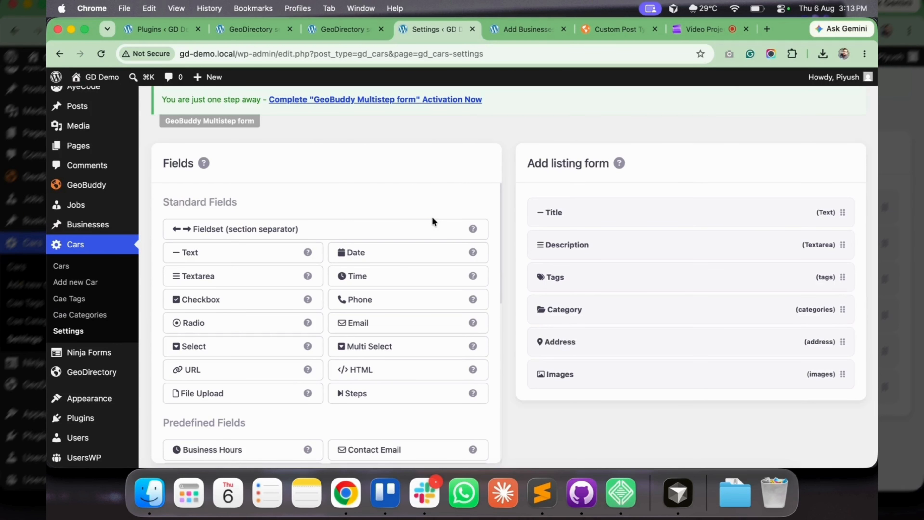
Step: Open the custom fields settings of the Businesses post type
left_click(92, 243)
left_click(78, 272)
scroll(334, 238, "down", 2)
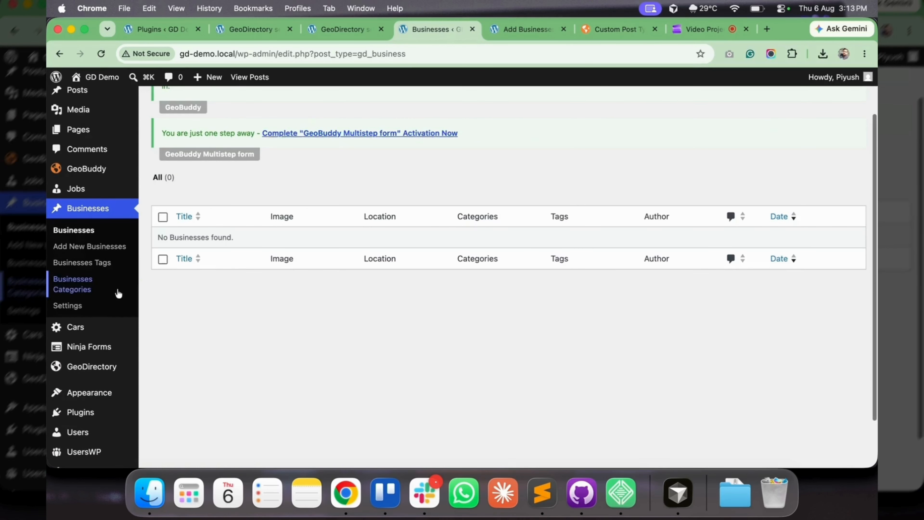
left_click(117, 304)
scroll(631, 187, "down", 3)
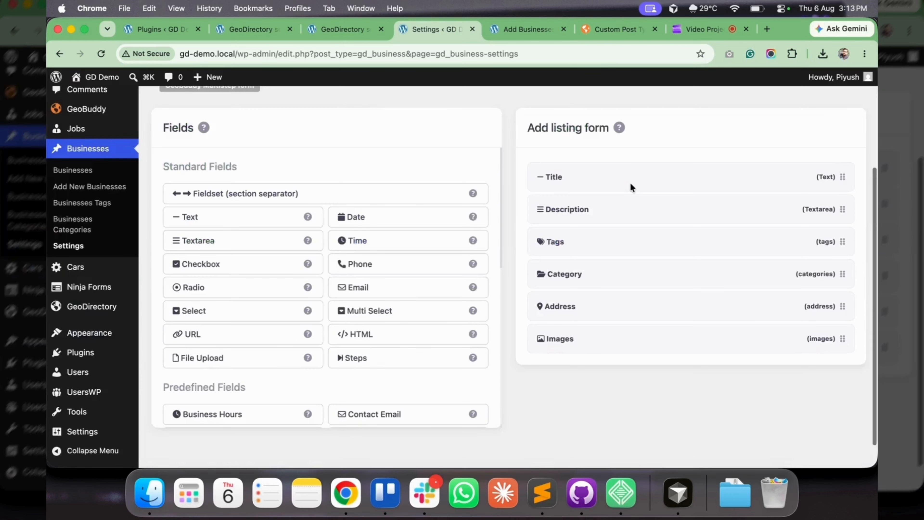
scroll(630, 181, "down", 1)
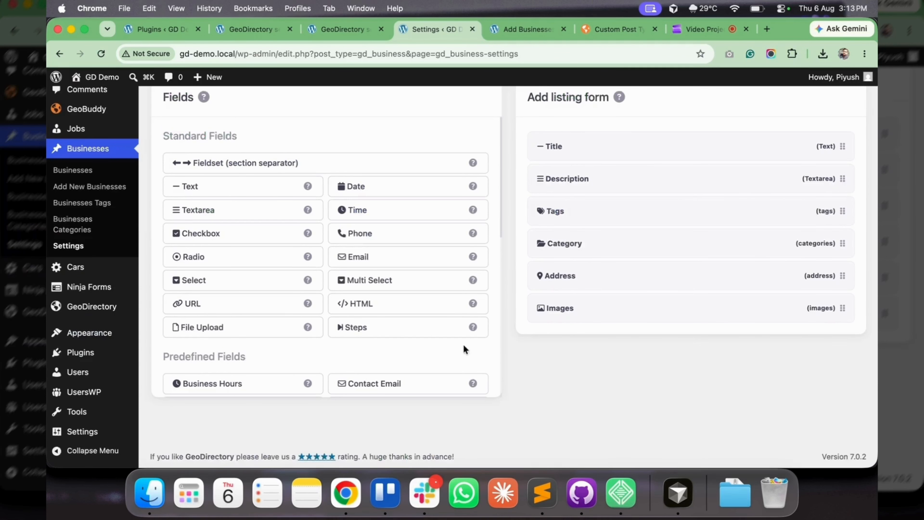
Step: Add a Phone field labelled "Phone" to the end of the Businesses add listing form and save it
left_click_drag(359, 233, 594, 354)
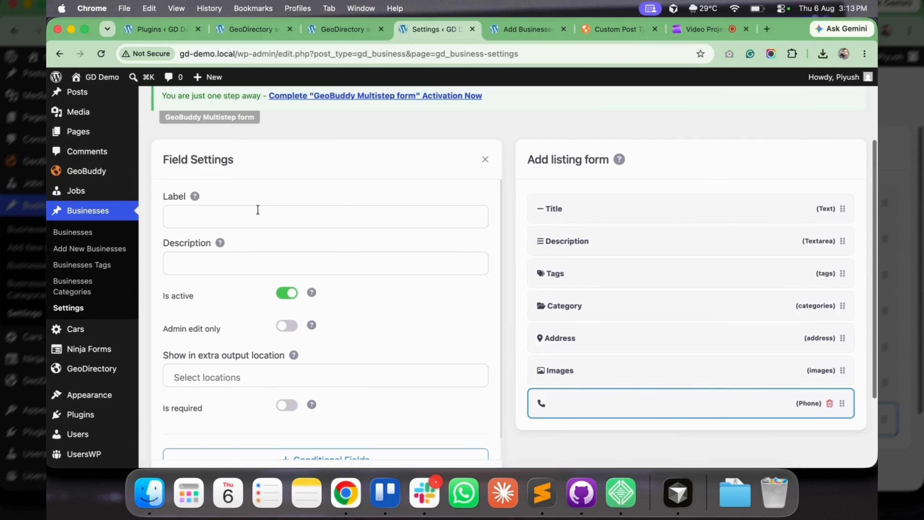
left_click(256, 214)
type("Phone")
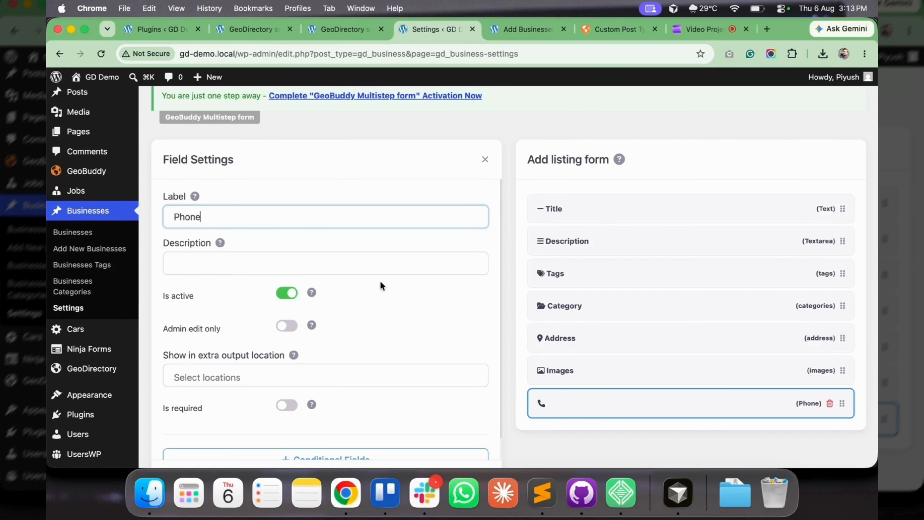
scroll(385, 327, "down", 5)
left_click(467, 374)
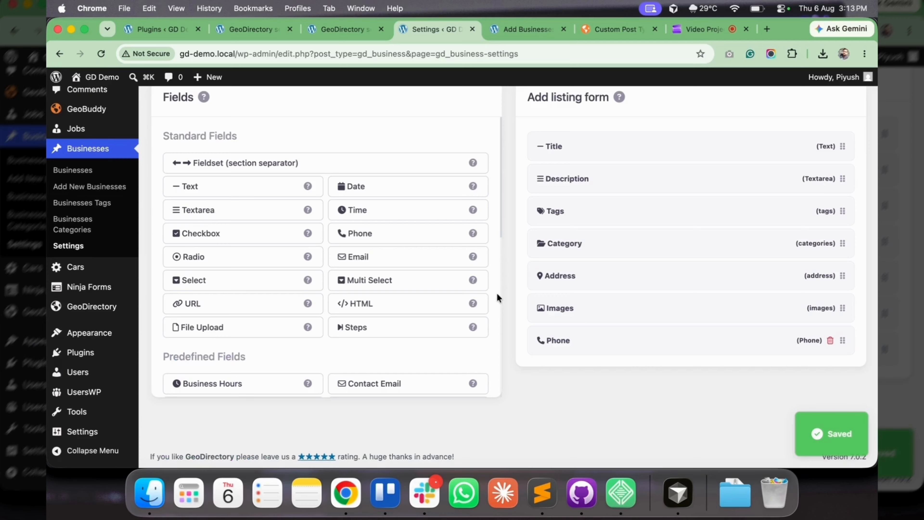
Step: Add a standard Email field labelled "Email" to the Businesses add listing form and save it
left_click(363, 261)
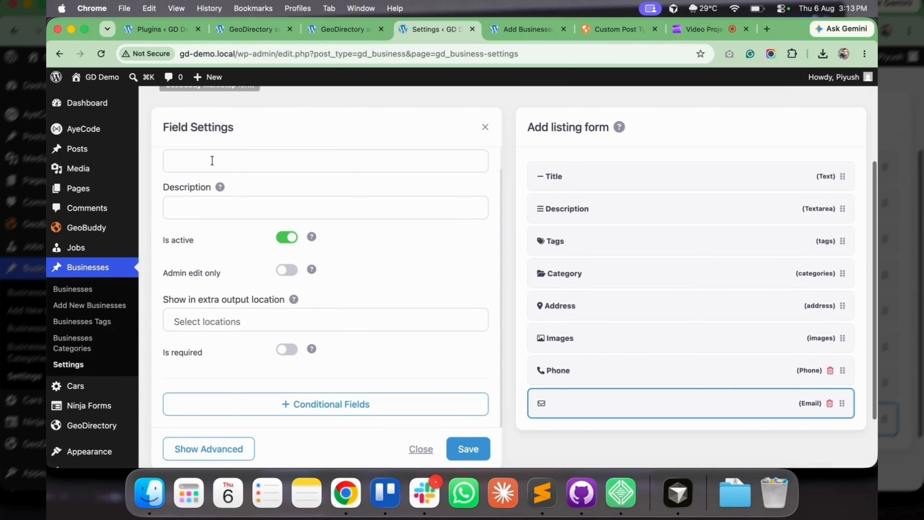
type("Email")
left_click(468, 448)
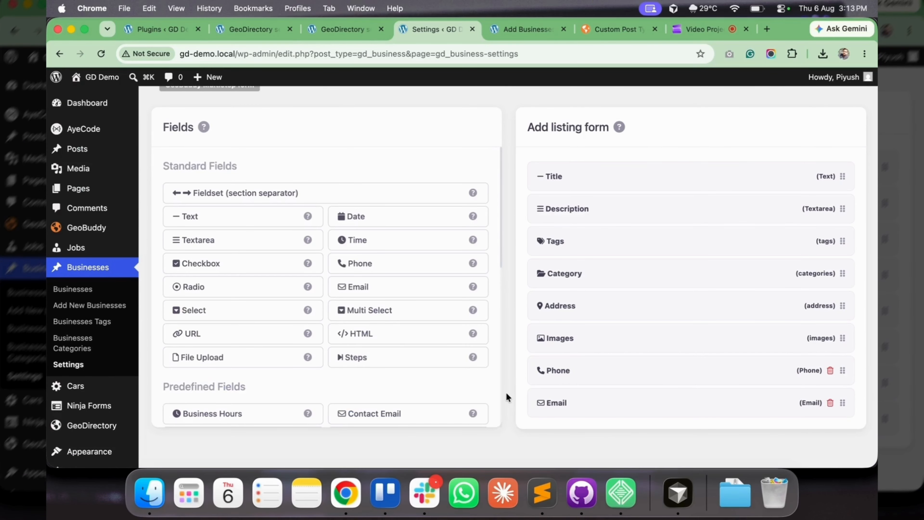
Step: Add the predefined Website field to the Businesses add listing form and save it with its default settings
scroll(290, 344, "down", 5)
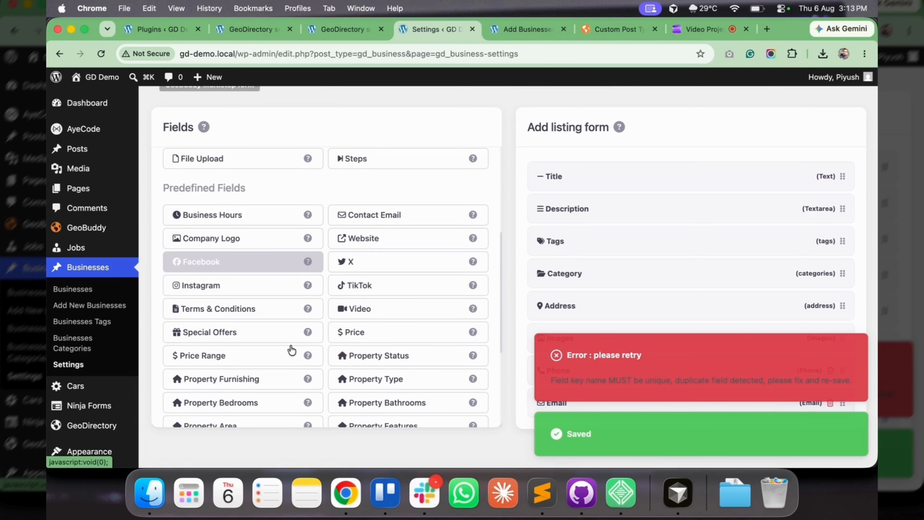
left_click(396, 234)
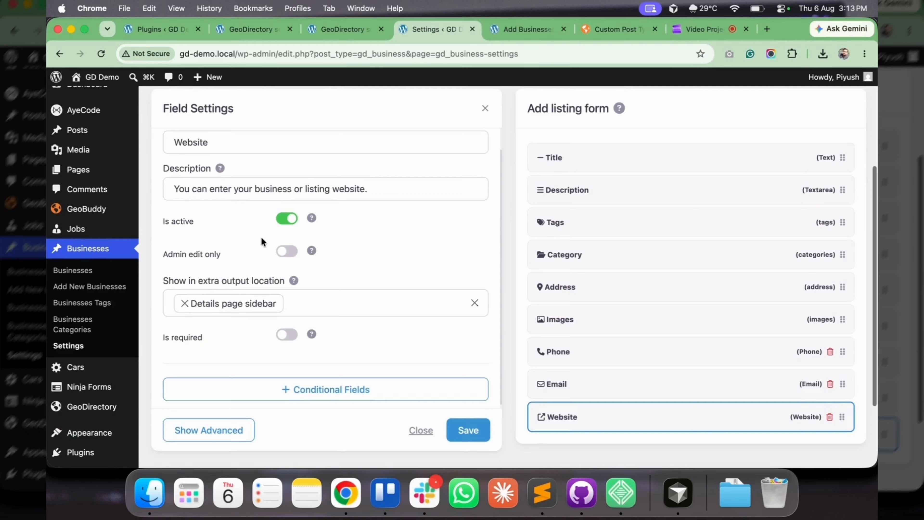
left_click(467, 430)
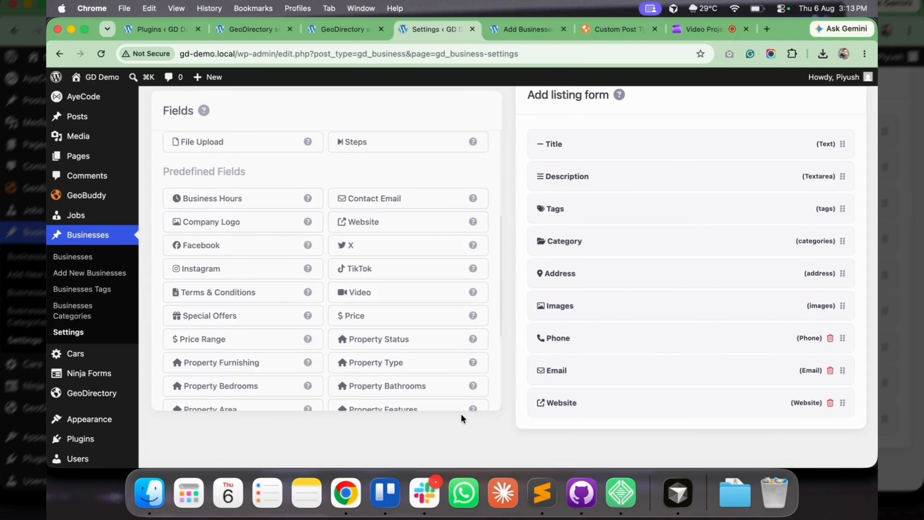
scroll(646, 312, "up", 3)
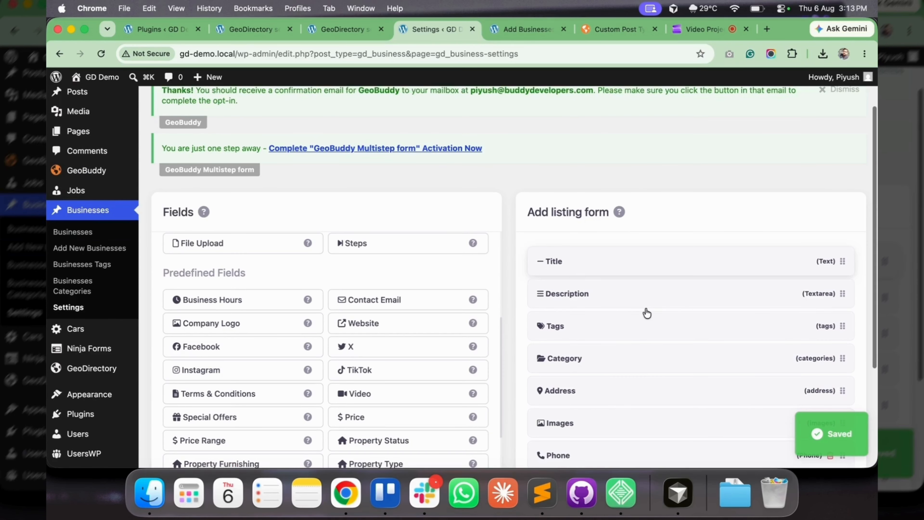
Step: Reload the front-end business add listing page and check the Phone, Email and Website fields on the form
left_click(523, 29)
left_click(130, 105)
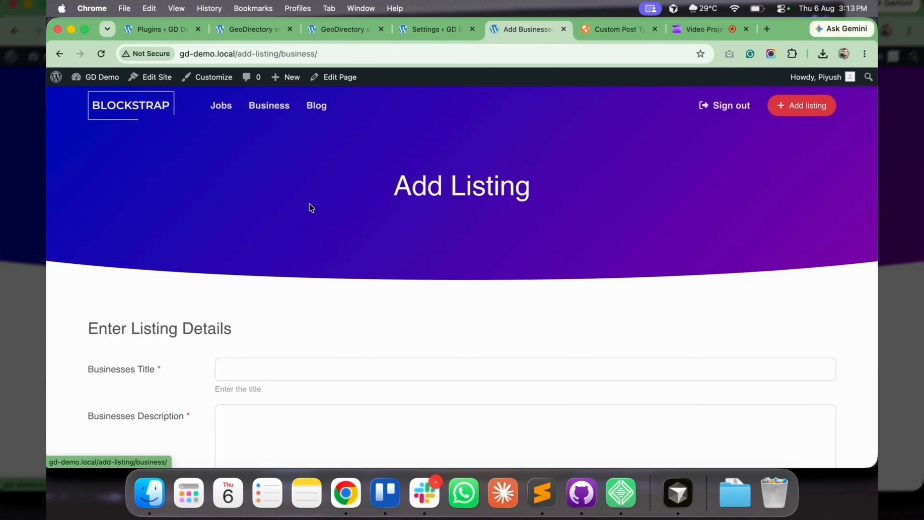
scroll(310, 206, "down", 5)
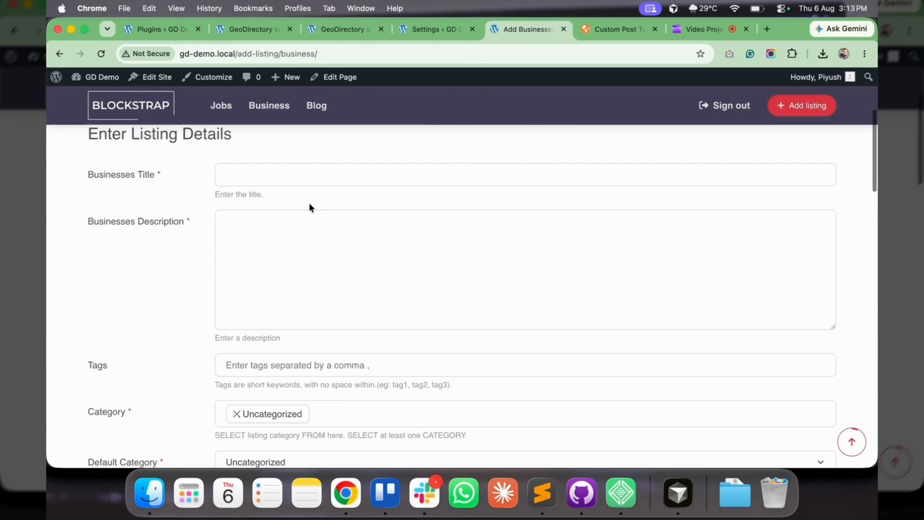
scroll(309, 206, "down", 15)
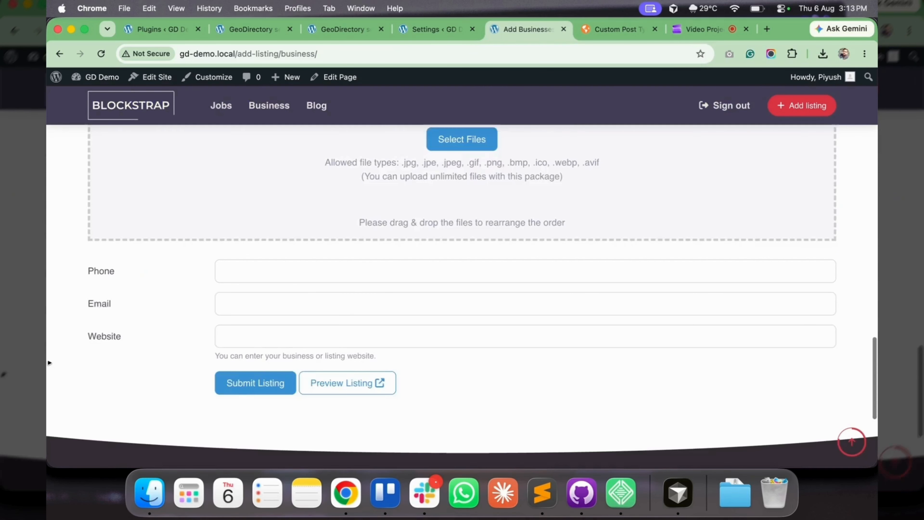
scroll(49, 363, "down", 3)
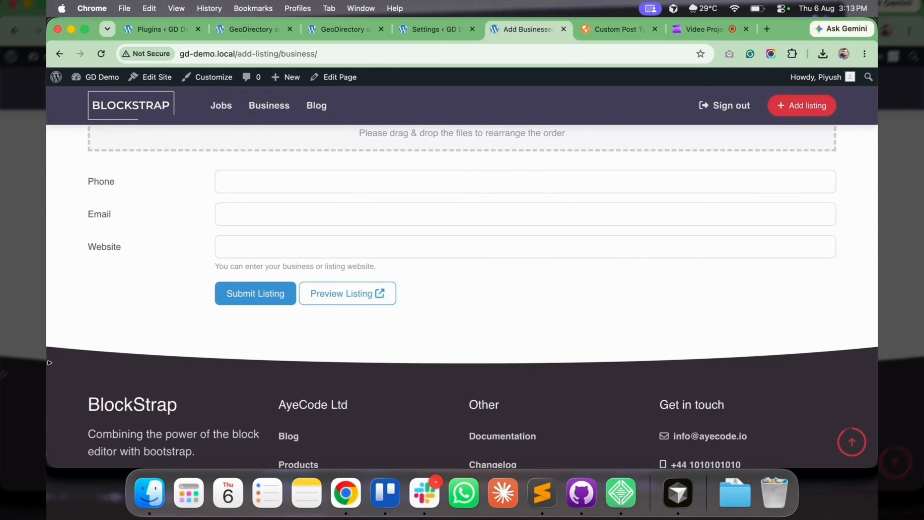
scroll(49, 362, "up", 10)
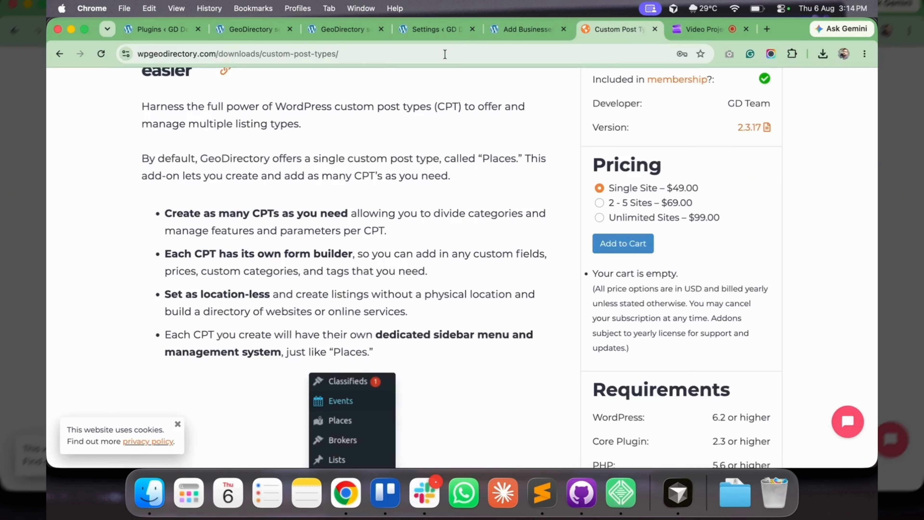
Step: Go to wpgeobuddy.com and open its Products page
left_click(435, 54)
type("wpgeobuddy.com")
key("Return")
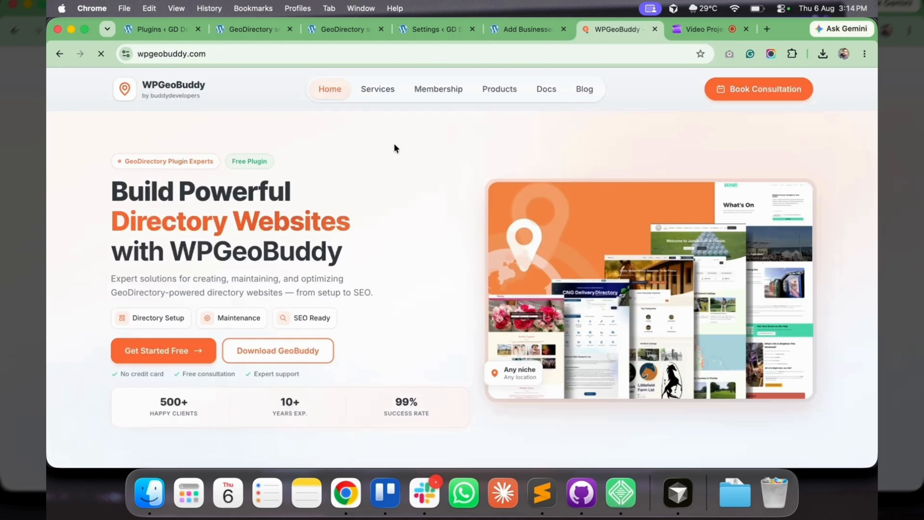
left_click(499, 89)
scroll(439, 233, "down", 5)
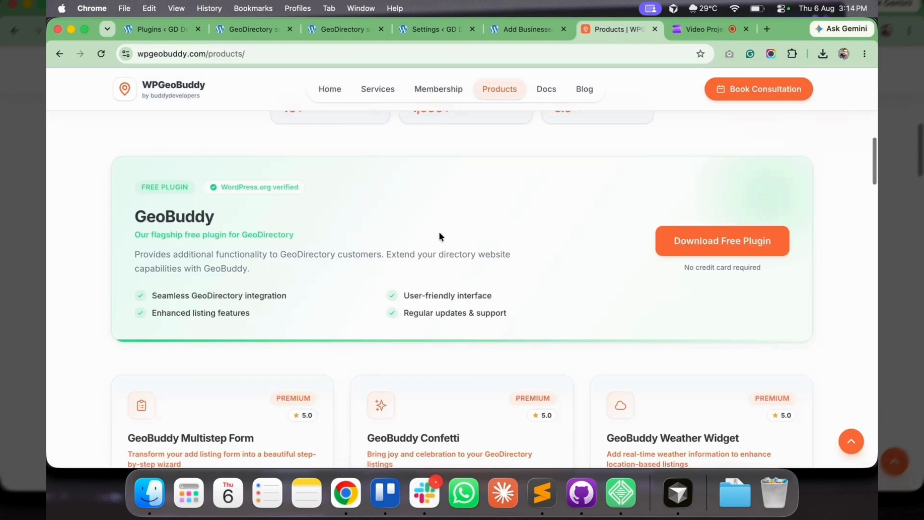
Step: Open the GeoBuddy Multistep Form product page and review its key features and license pricing
scroll(439, 231, "down", 5)
left_click(173, 233)
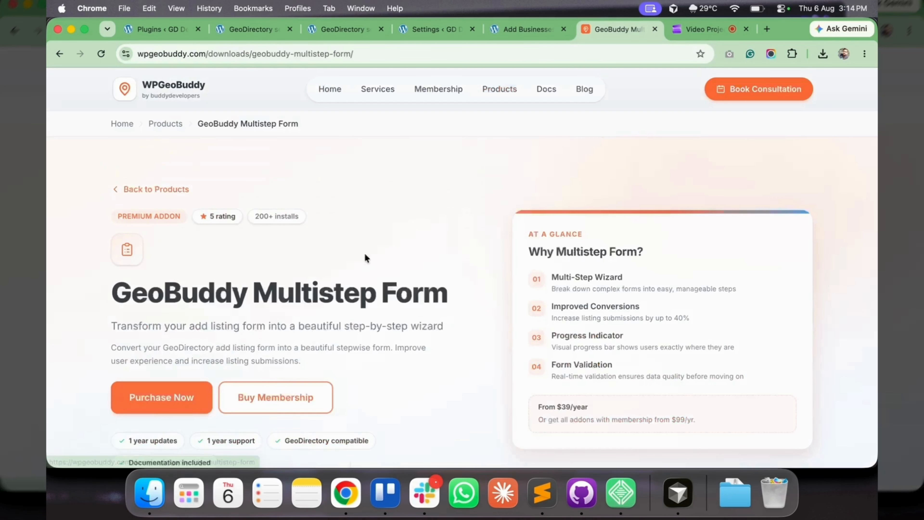
scroll(364, 255, "down", 10)
scroll(365, 255, "up", 3)
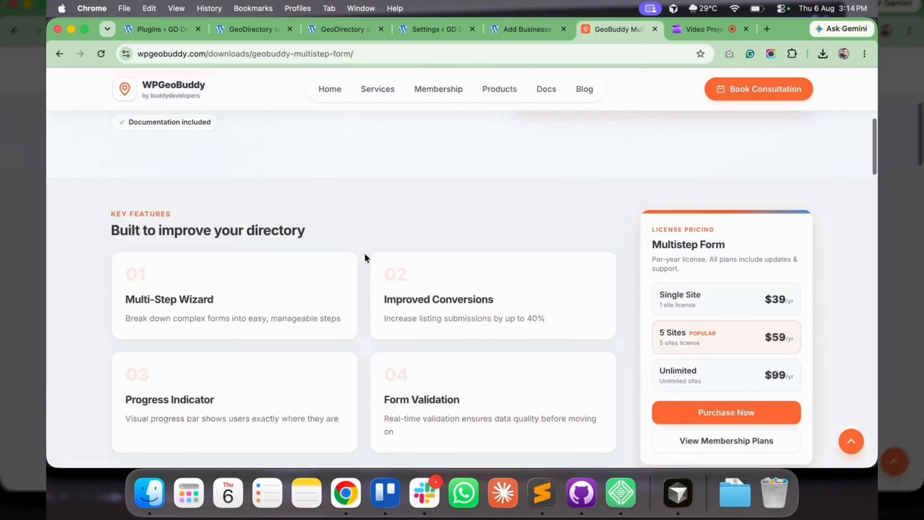
Step: Return to the installed plugins list, find the GeoBuddy Multistep form plugin, and open the GeoBuddy settings
left_click(160, 29)
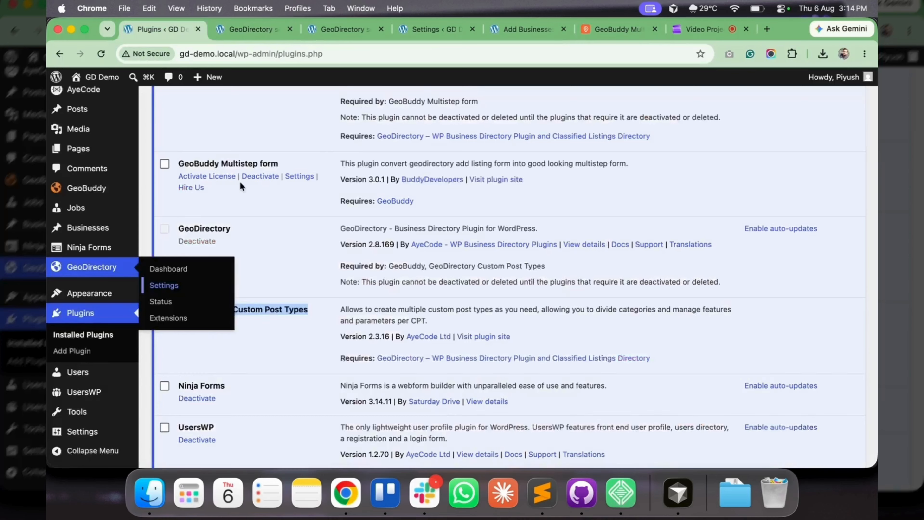
scroll(302, 271, "down", 1)
scroll(302, 271, "up", 3)
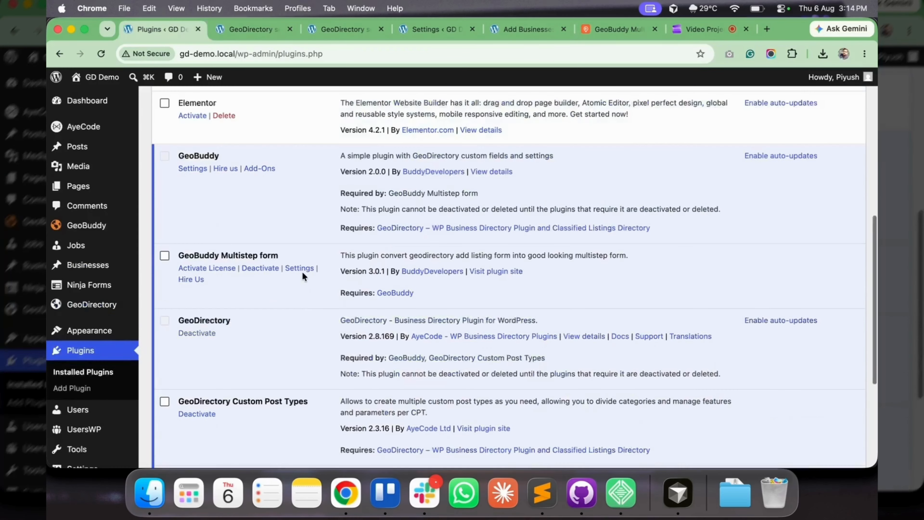
triple_click(189, 252)
left_click(164, 243)
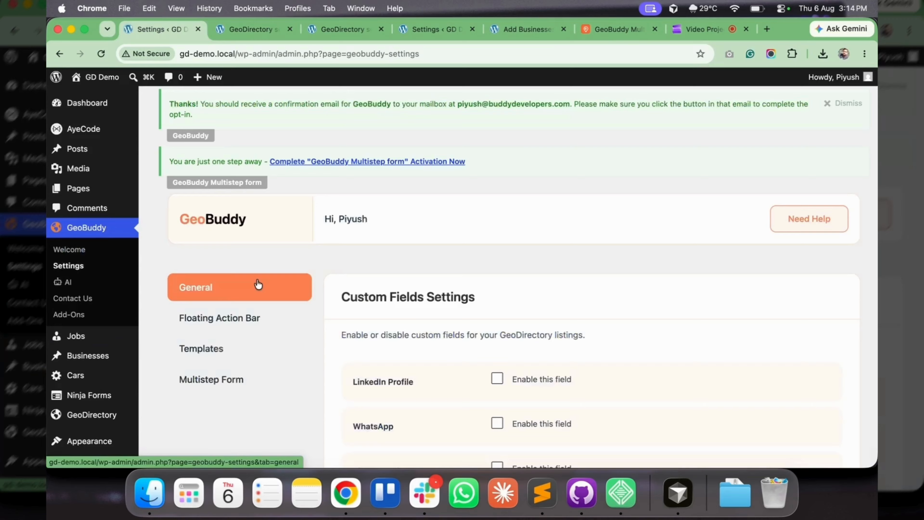
Step: Open the Multistep Form settings and review the progress bar types, form style, step colors and save step option
left_click(237, 379)
scroll(473, 219, "down", 7)
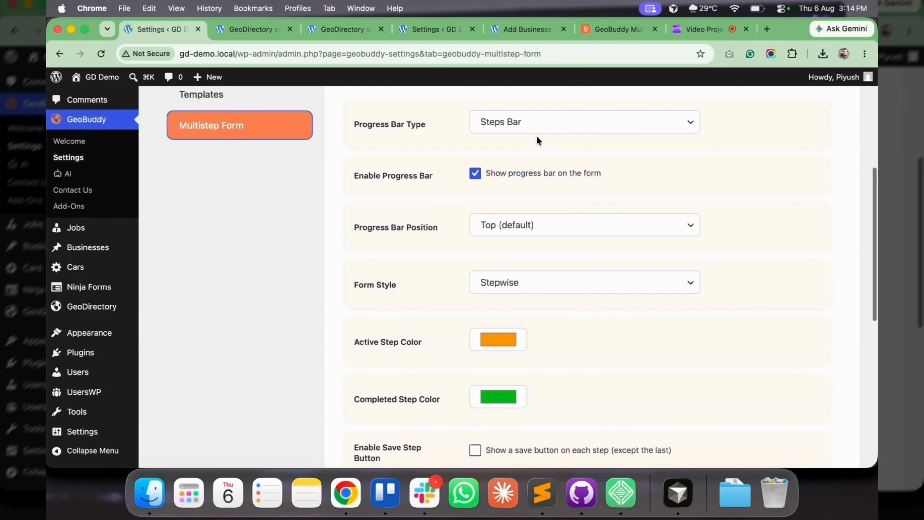
left_click(541, 127)
left_click(424, 183)
scroll(424, 182, "up", 2)
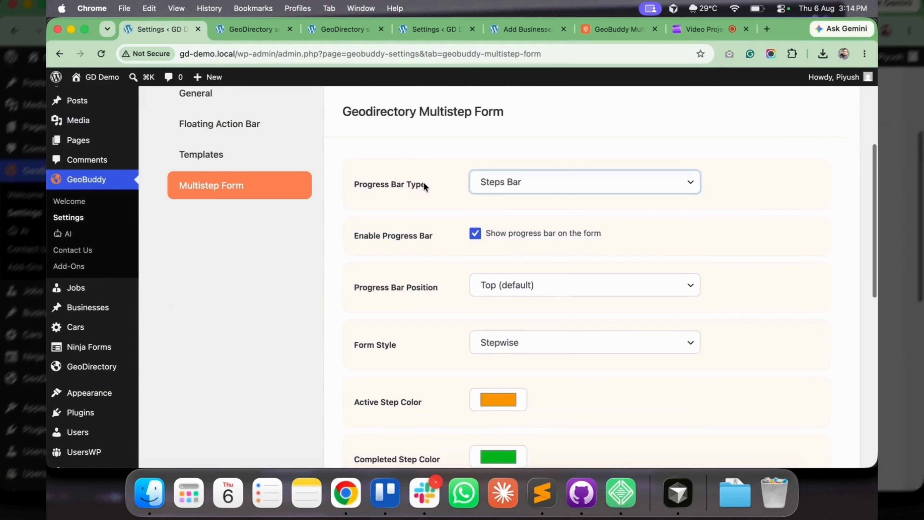
scroll(422, 197, "down", 3)
scroll(421, 212, "up", 1)
scroll(421, 212, "down", 4)
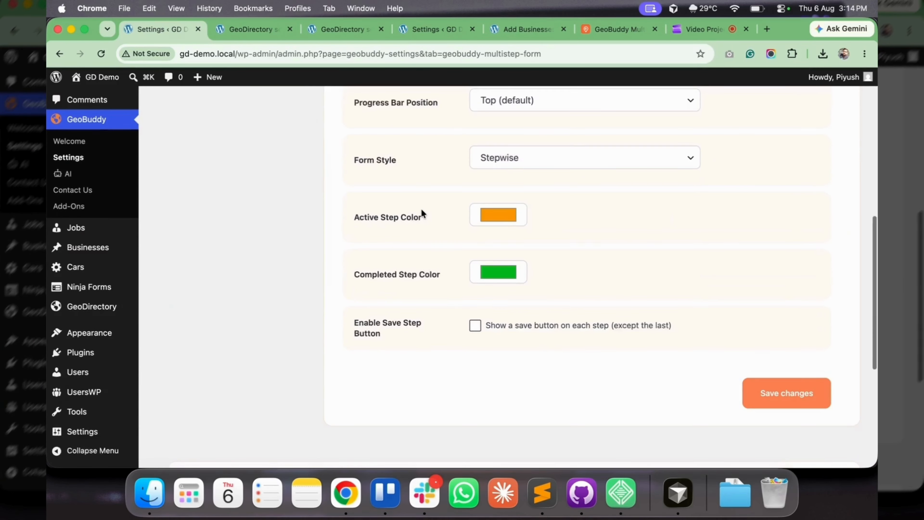
Step: In the Businesses add listing form settings, add a Steps field labelled "Step One", save it, and place it above Title
scroll(421, 212, "down", 1)
scroll(404, 381, "up", 3)
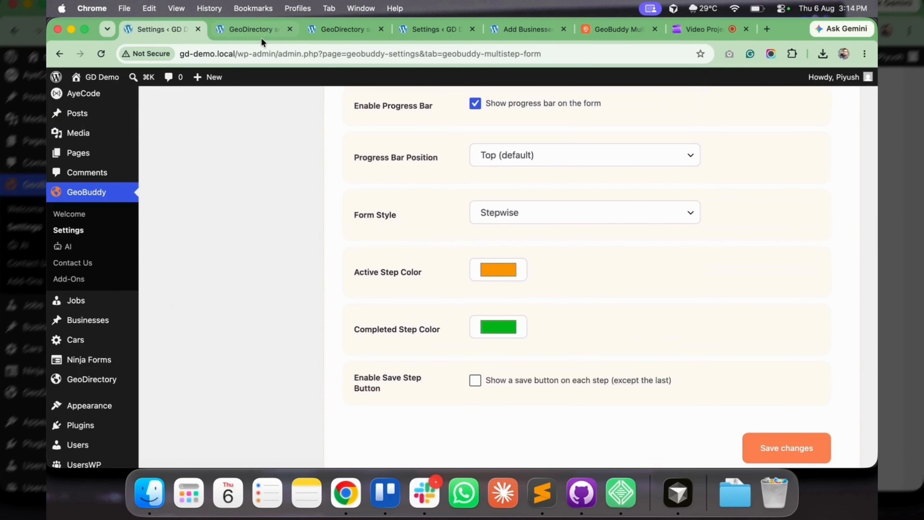
left_click(421, 29)
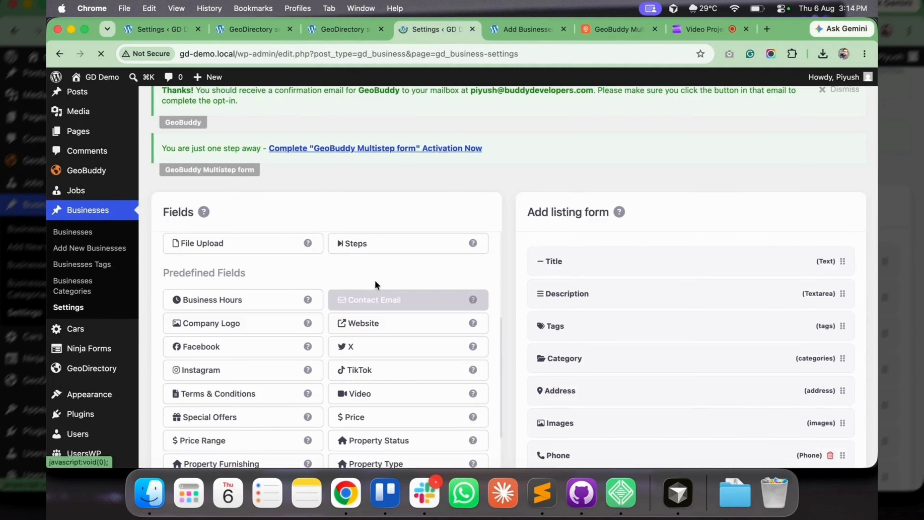
scroll(365, 338, "down", 3)
left_click(365, 340)
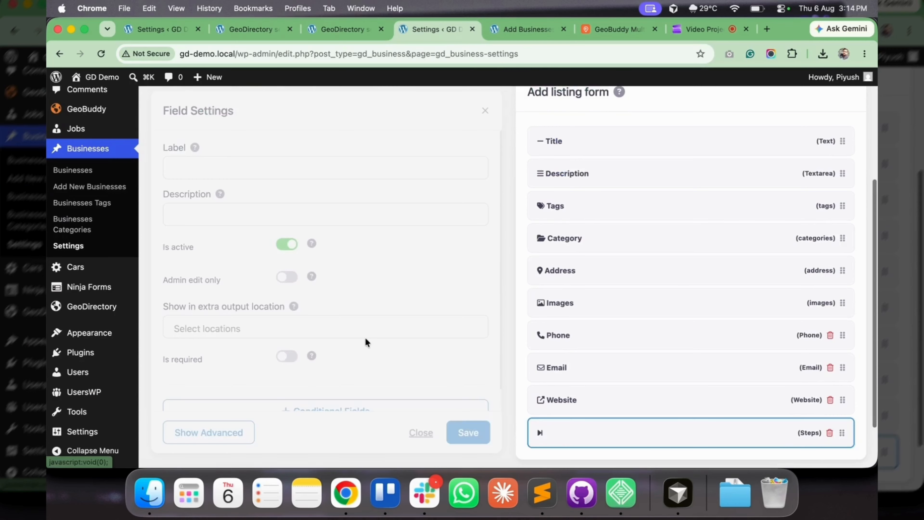
left_click(254, 145)
type("Step")
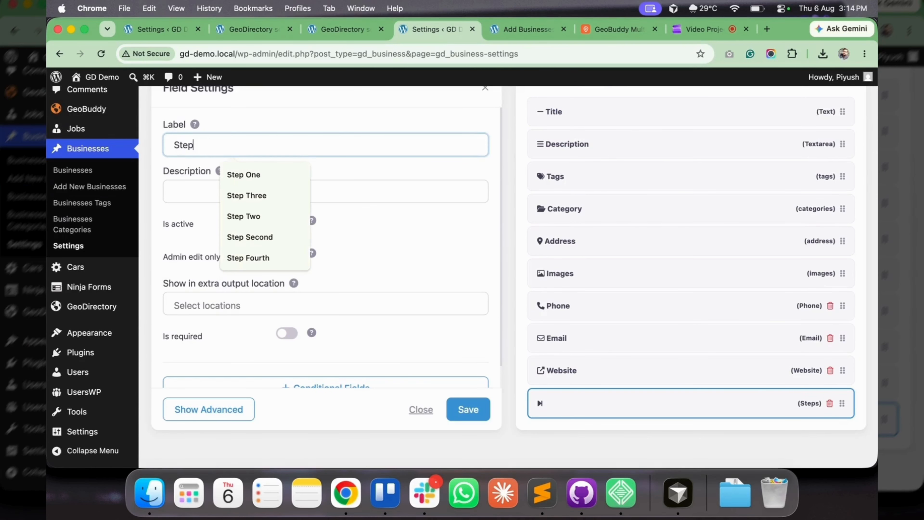
left_click(243, 175)
left_click(465, 410)
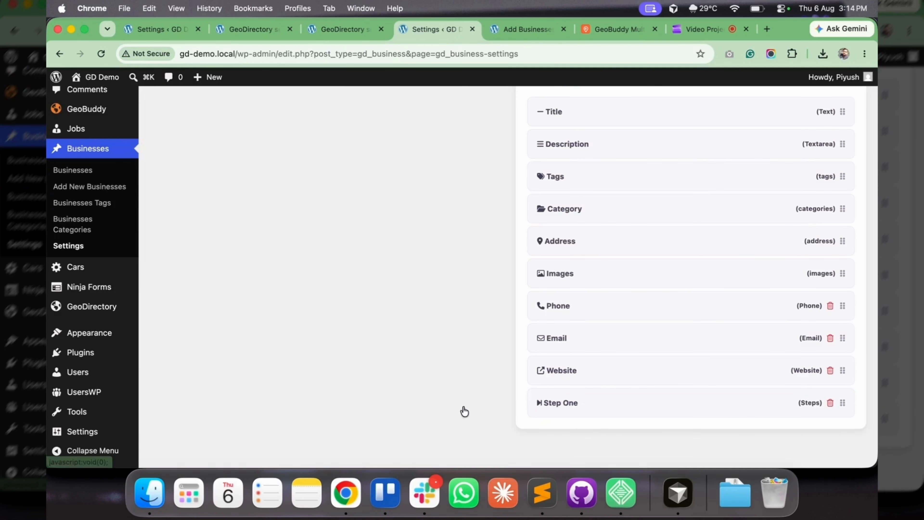
left_click_drag(843, 403, 802, 113)
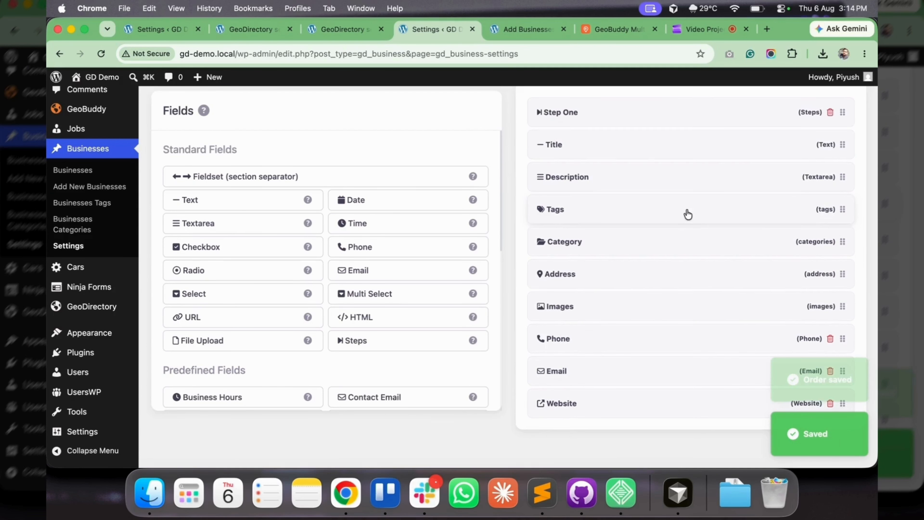
Step: Add a second Steps field labelled "Step Two", save it, and place it between Description and Tags
left_click(360, 348)
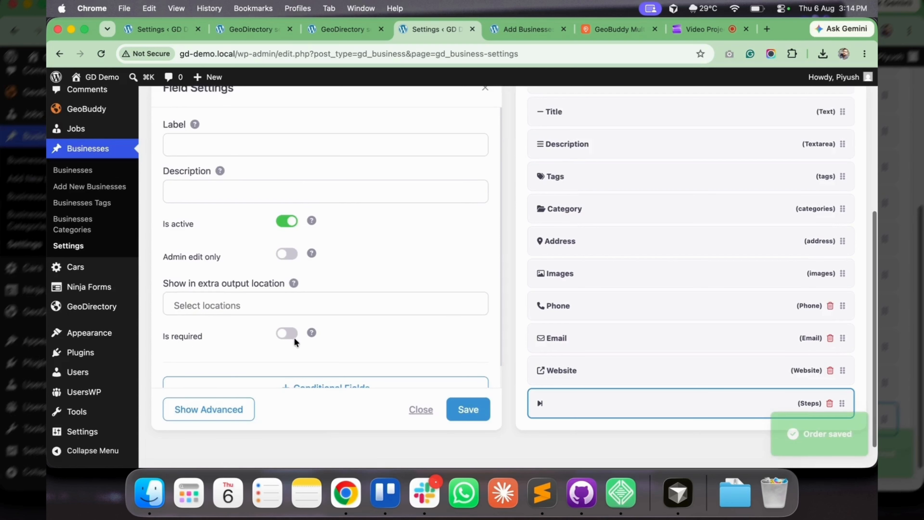
left_click(226, 172)
type("Step")
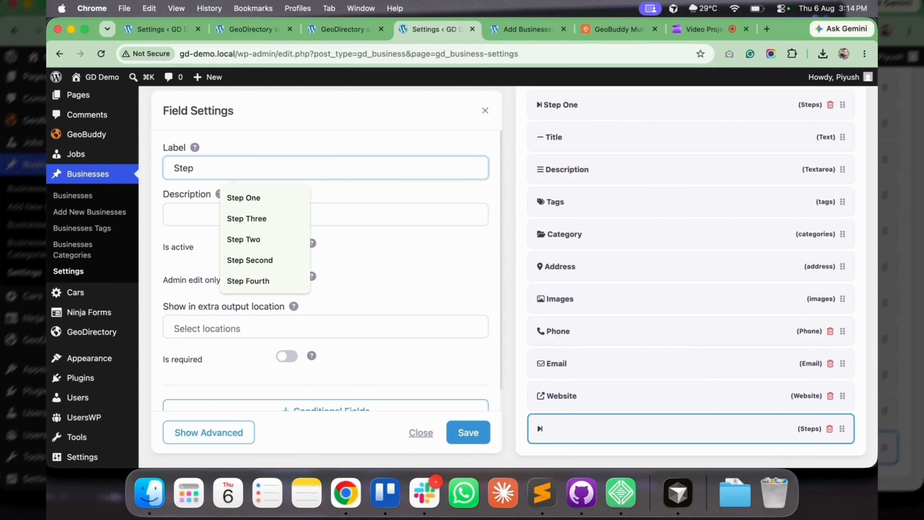
type(" Two")
left_click(473, 434)
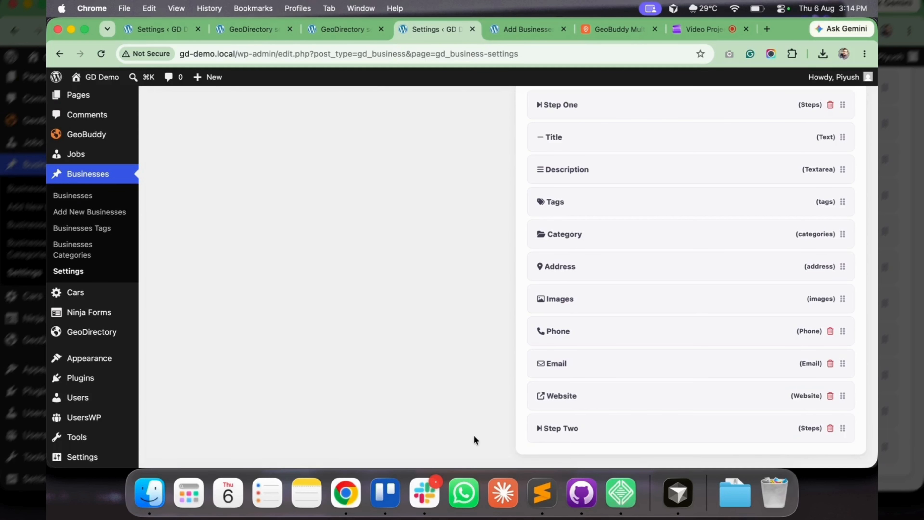
scroll(539, 350, "down", 2)
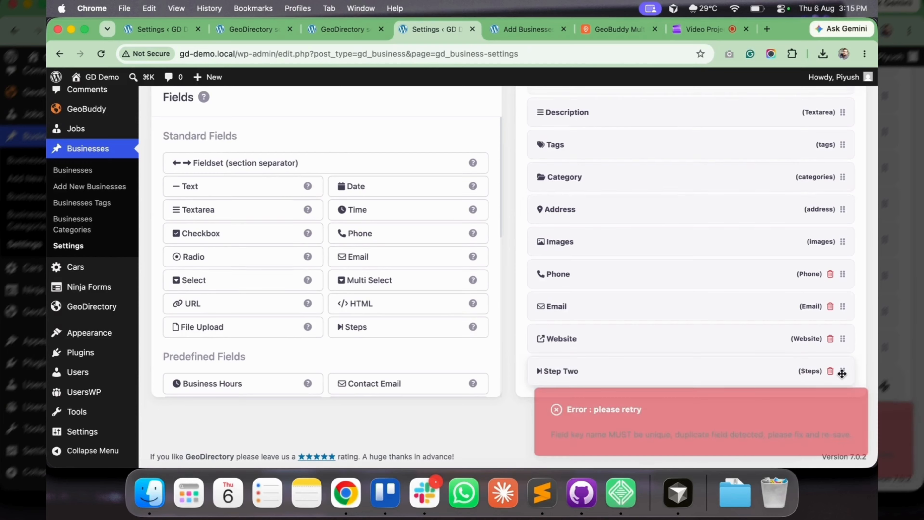
left_click_drag(840, 371, 744, 267)
scroll(744, 266, "up", 2)
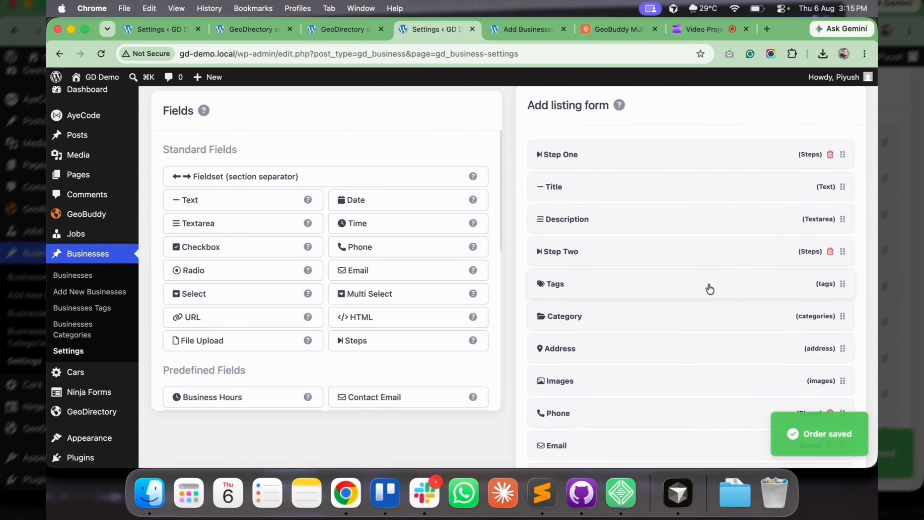
left_click_drag(845, 267, 848, 315)
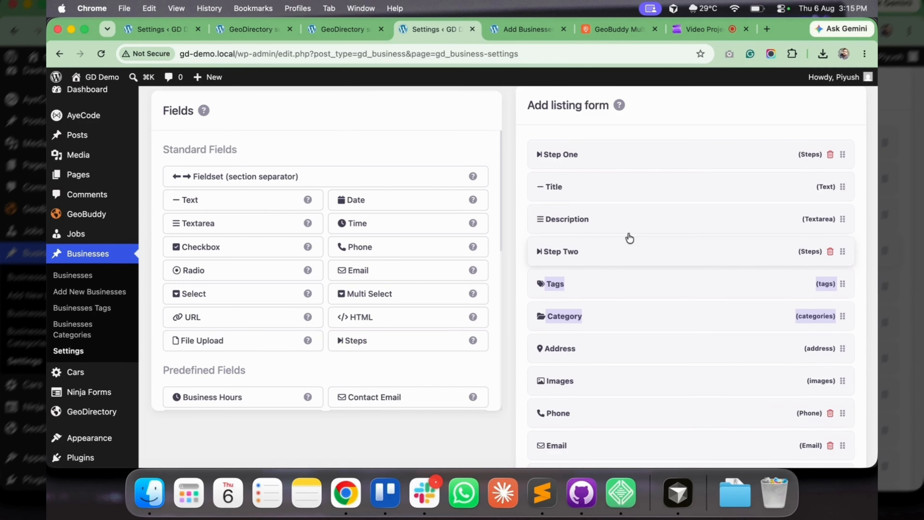
left_click(507, 122)
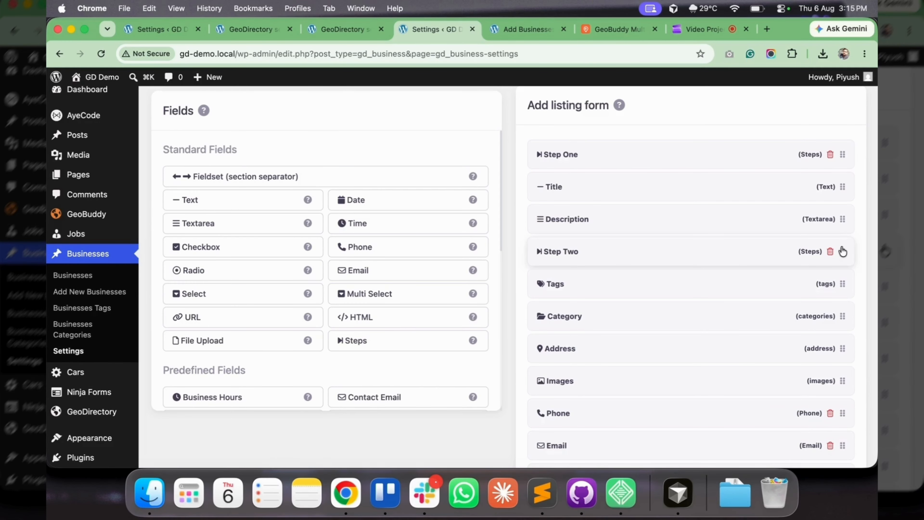
Step: Add a third Steps field labelled "Step Three", save it, and place it between Address and Images
left_click(398, 336)
type("S")
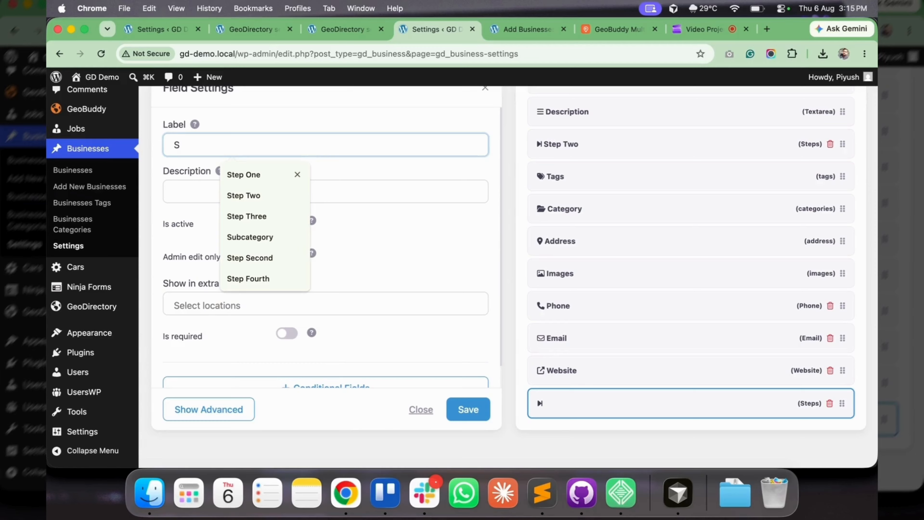
type("tep Three")
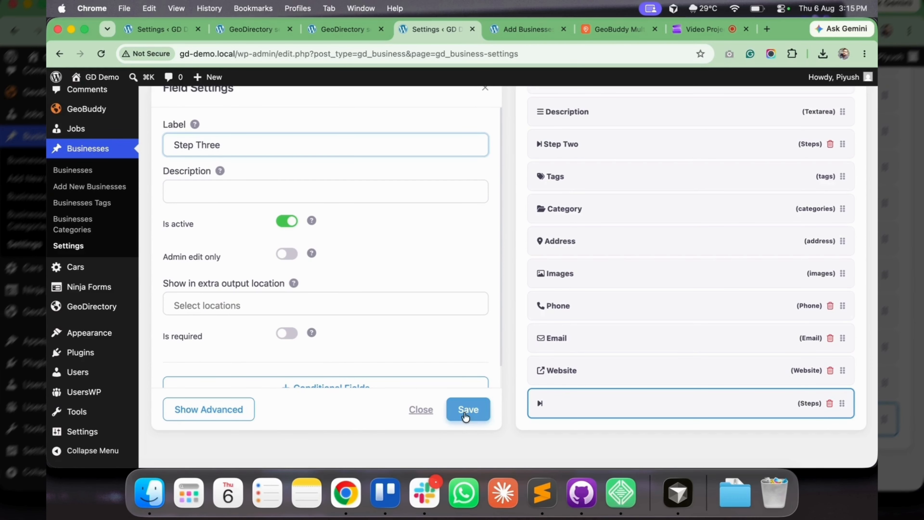
left_click(469, 409)
left_click_drag(842, 403, 848, 273)
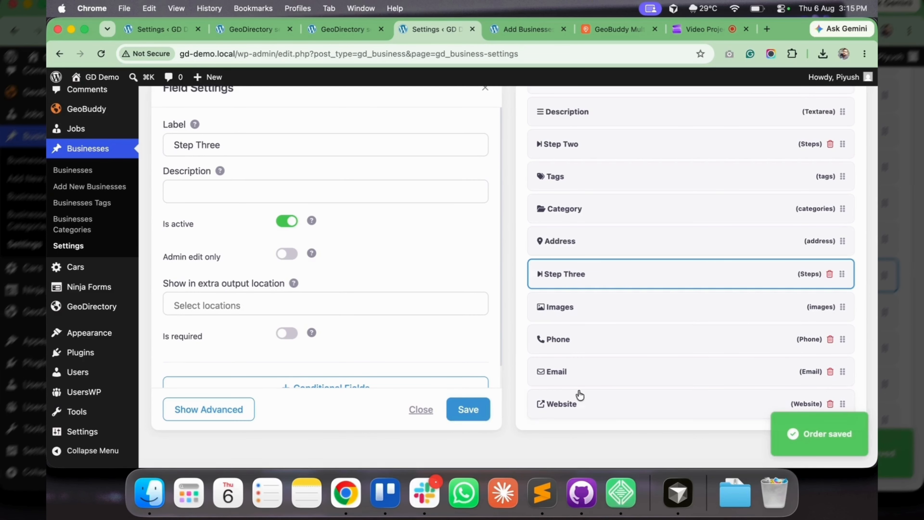
Step: Go to the front-end Businesses add listing page and examine the form's progress bar and step layout
key("ctrl+Tab")
scroll(218, 249, "down", 10)
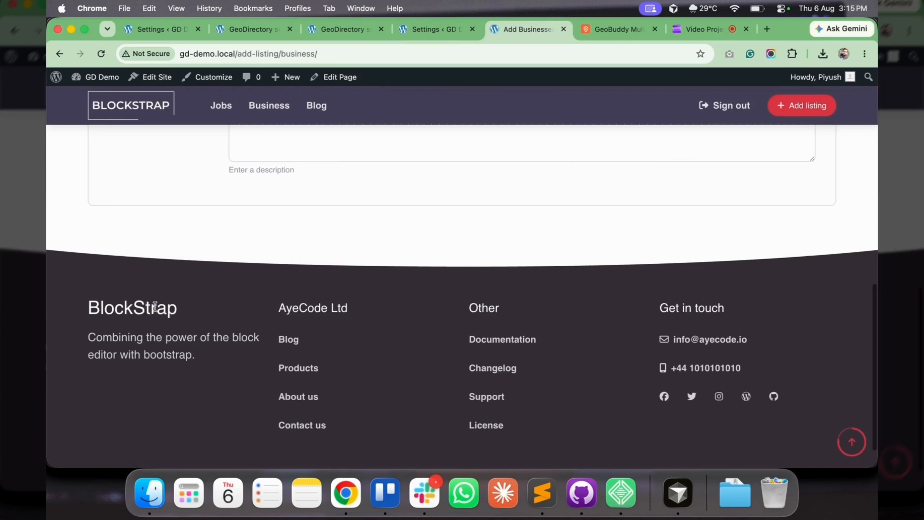
scroll(155, 309, "up", 15)
scroll(156, 311, "down", 2)
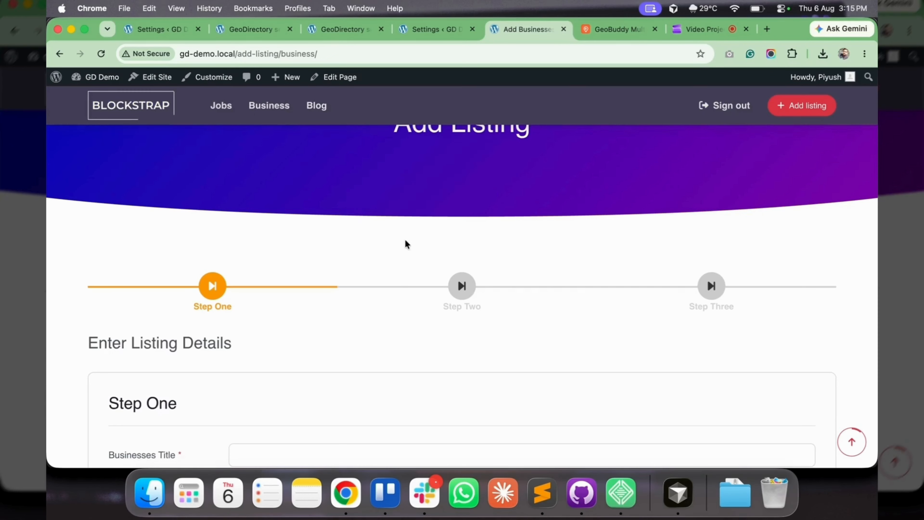
Step: Return to the GeoBuddy Multistep Form product page and review the Single Site, 5 Sites and Unlimited license plans
left_click(605, 33)
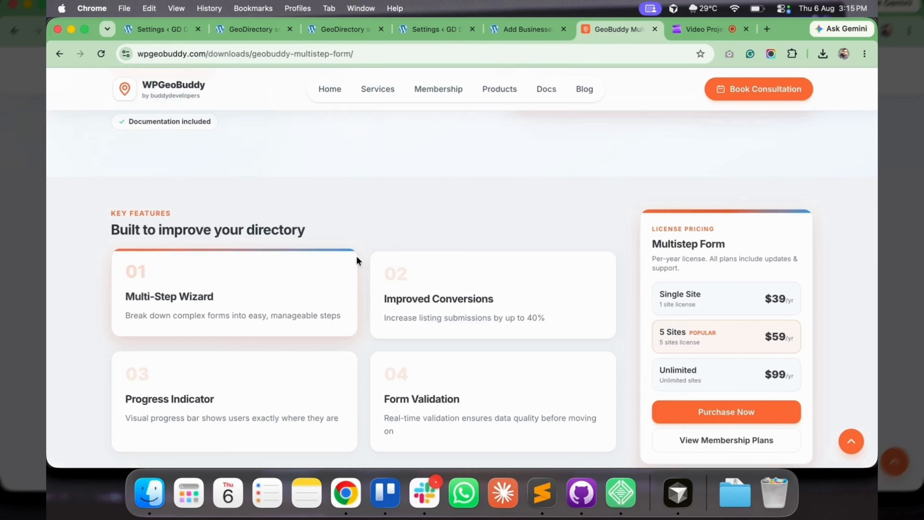
scroll(356, 255, "up", 3)
key("super+l")
scroll(357, 248, "down", 15)
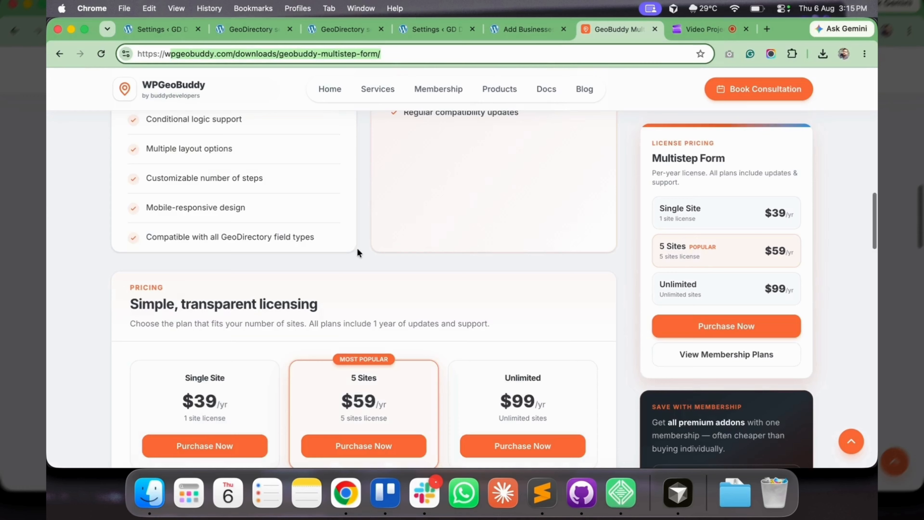
left_click_drag(203, 191, 242, 192)
left_click_drag(357, 189, 368, 191)
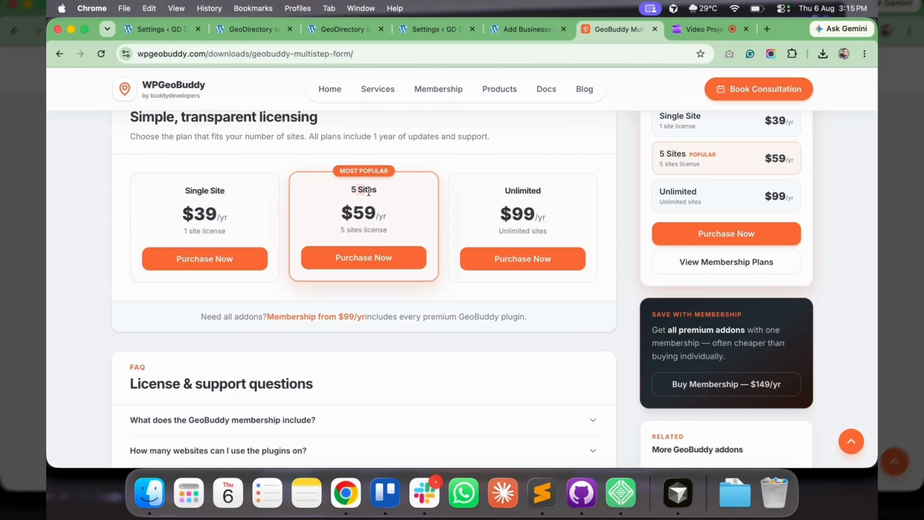
left_click_drag(505, 190, 532, 188)
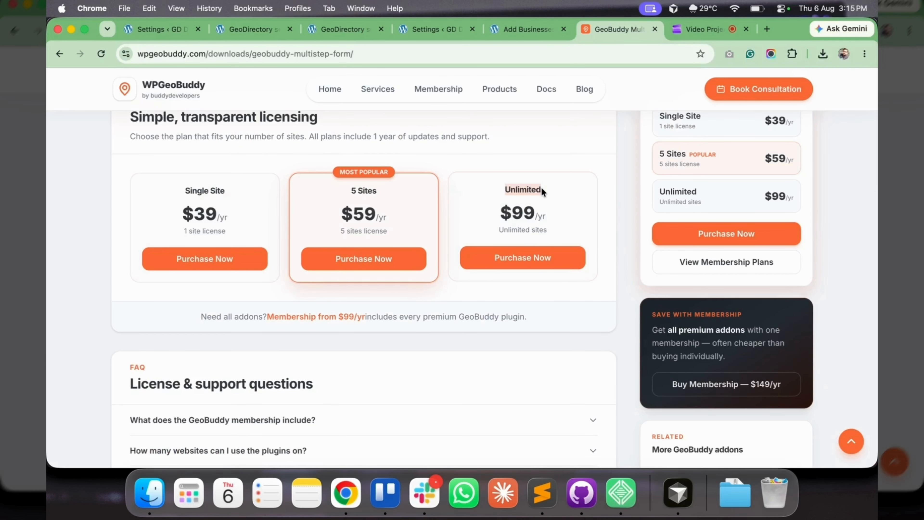
Step: Open the GeoBuddy membership page from the product page and review its plans, savings comparison and included premium addons
scroll(541, 187, "up", 20)
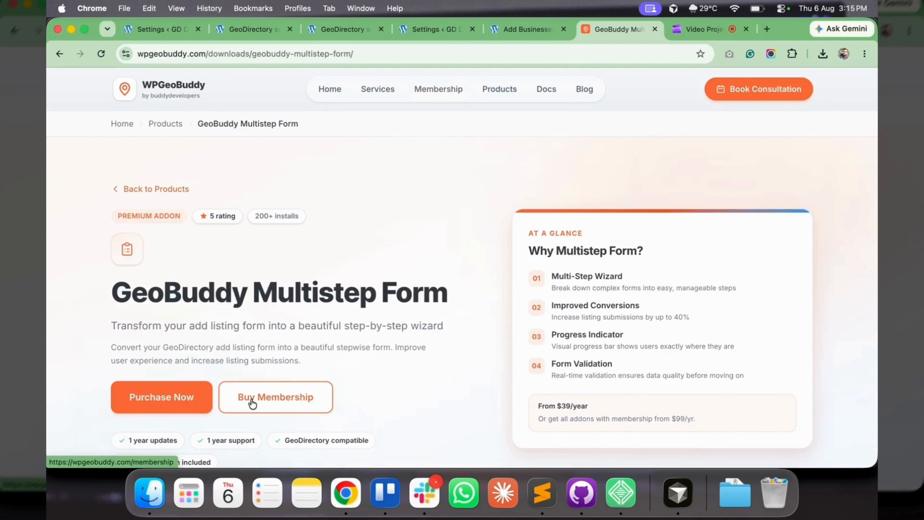
left_click(252, 397)
scroll(418, 315, "down", 5)
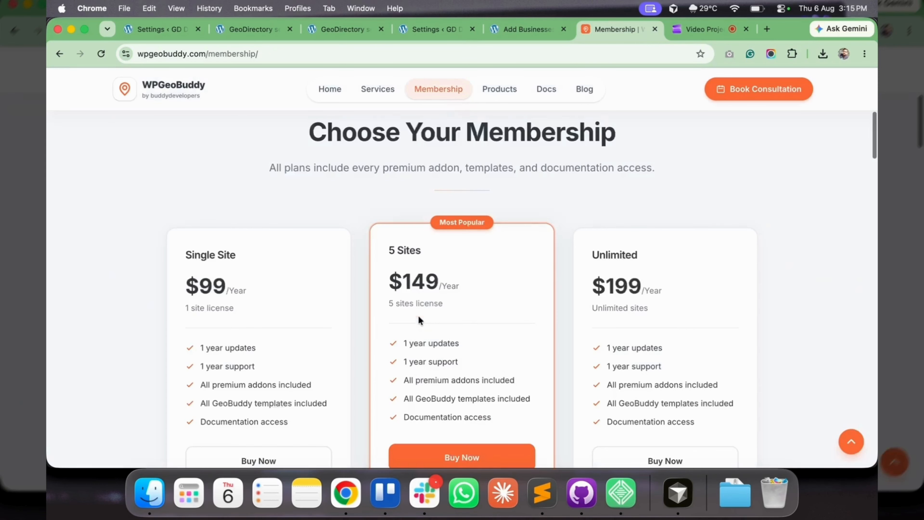
scroll(418, 315, "down", 8)
scroll(417, 319, "down", 1)
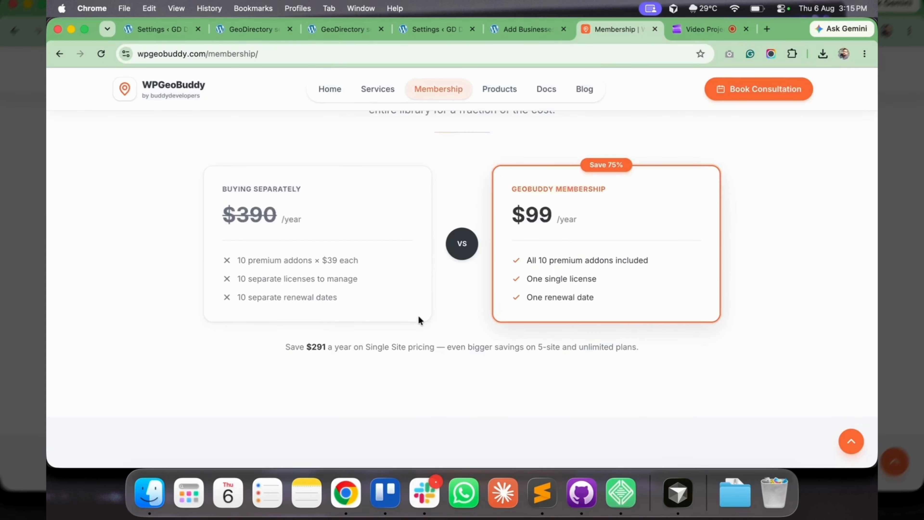
scroll(418, 319, "down", 10)
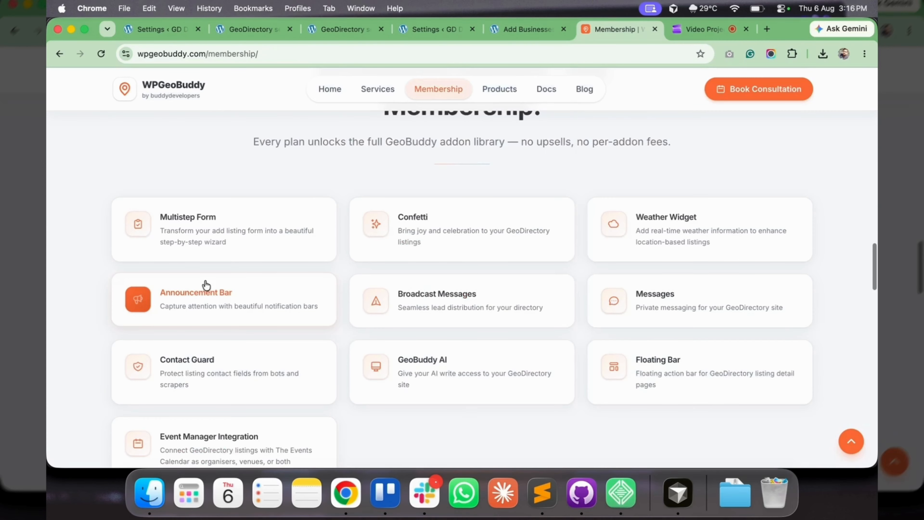
scroll(284, 293, "up", 2)
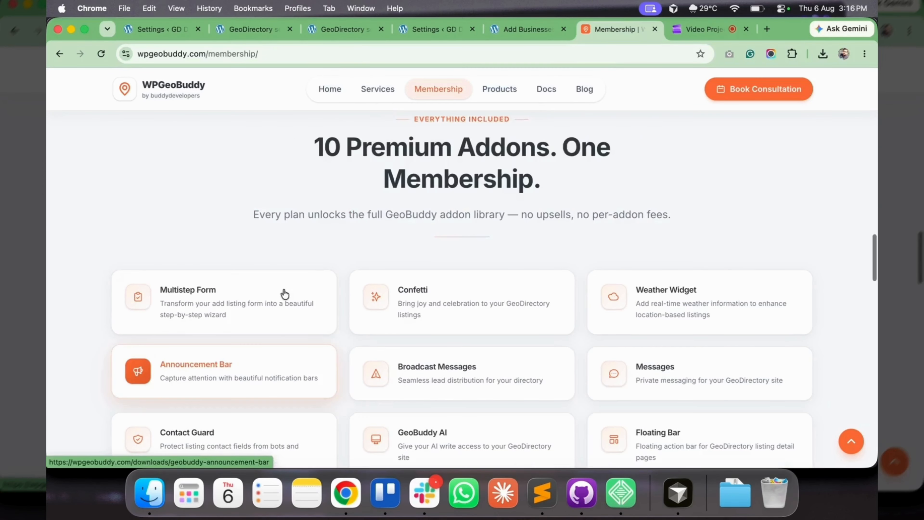